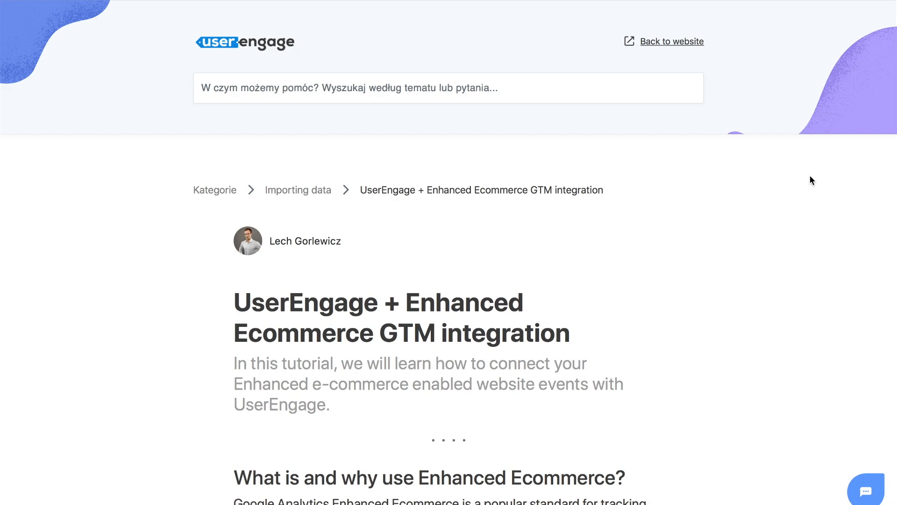
- Review the Enhanced Ecommerce GTM integration guide and download the integration GTM container file linked in Step 2
scroll(810, 176, "down", 15)
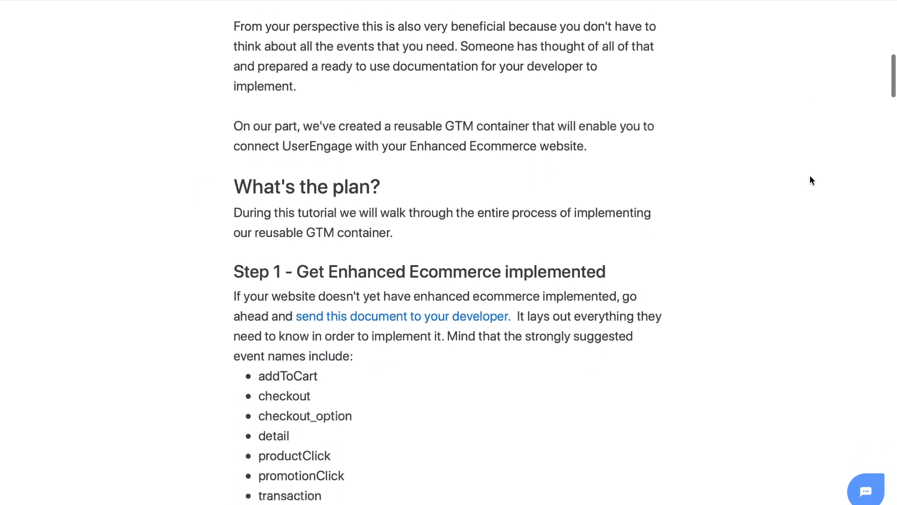
scroll(809, 176, "down", 7)
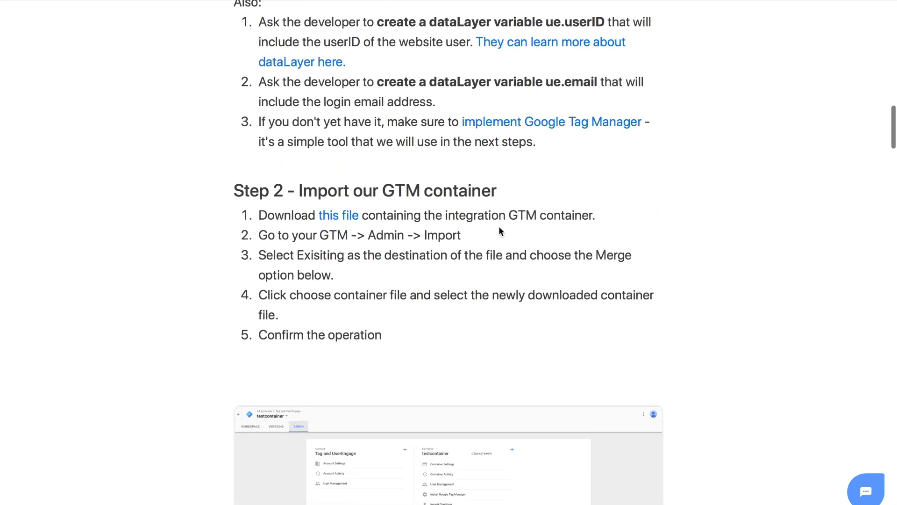
scroll(337, 215, "up", 20)
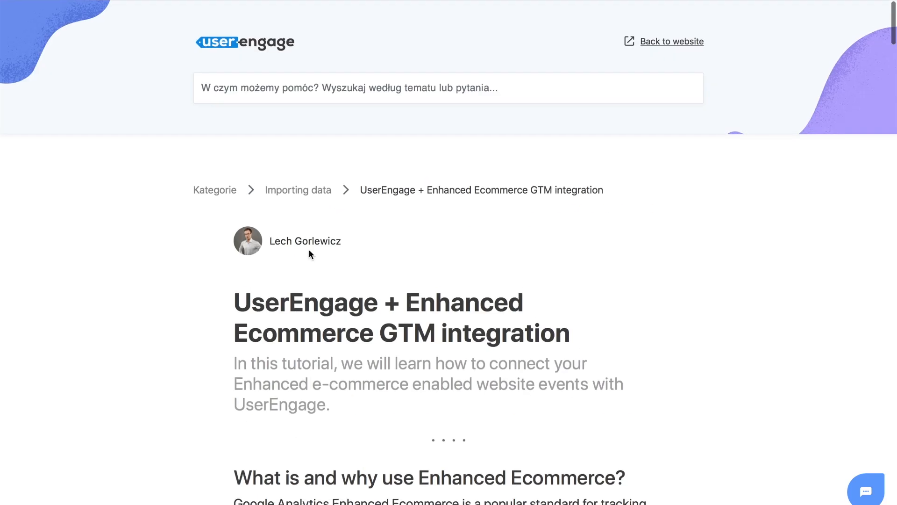
left_click_drag(231, 307, 572, 337)
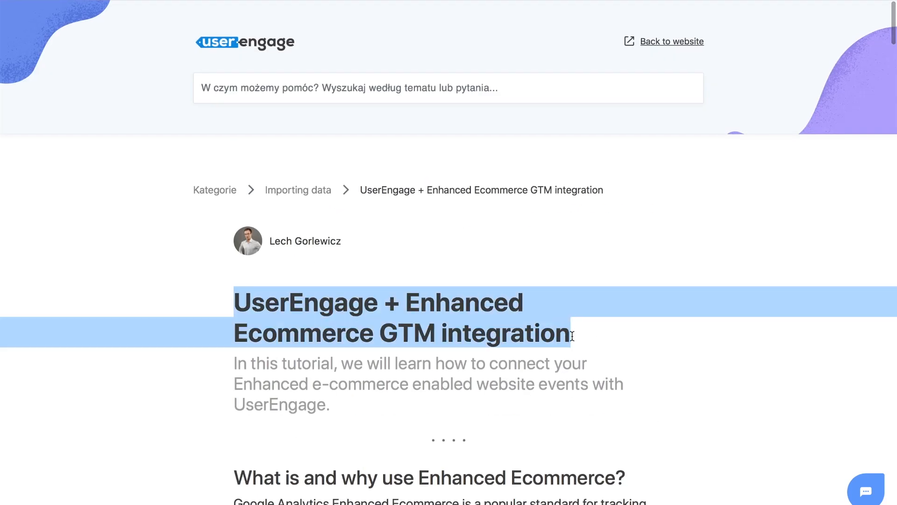
left_click(573, 336)
scroll(572, 336, "down", 20)
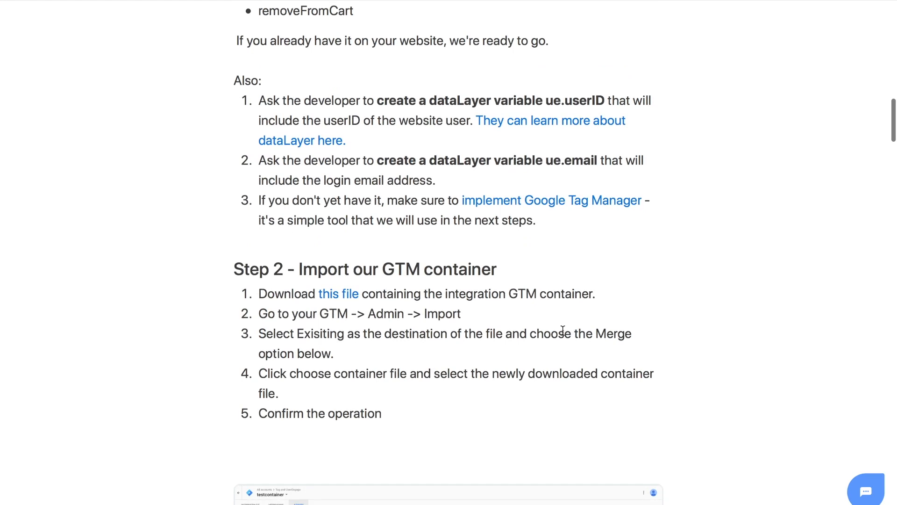
left_click(340, 296)
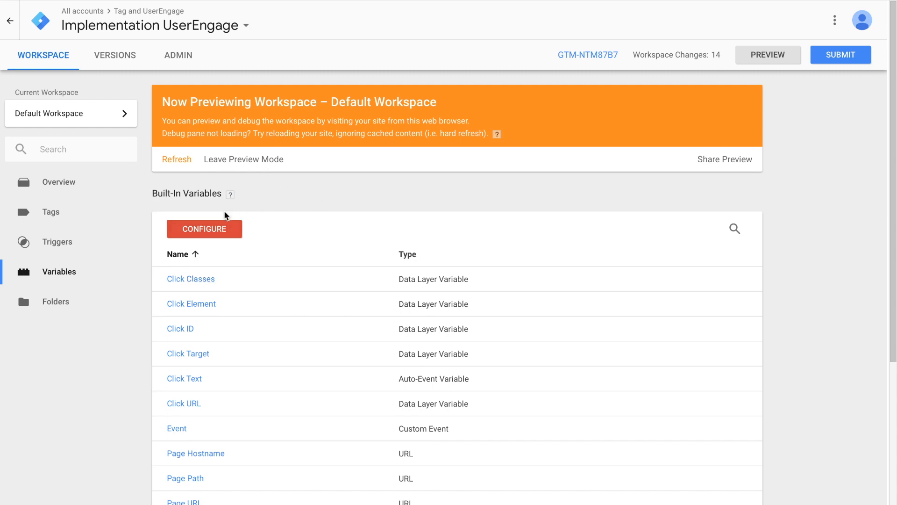
- Examine the existing variables, triggers and tags in the Implementation UserEngage container
scroll(173, 360, "down", 4)
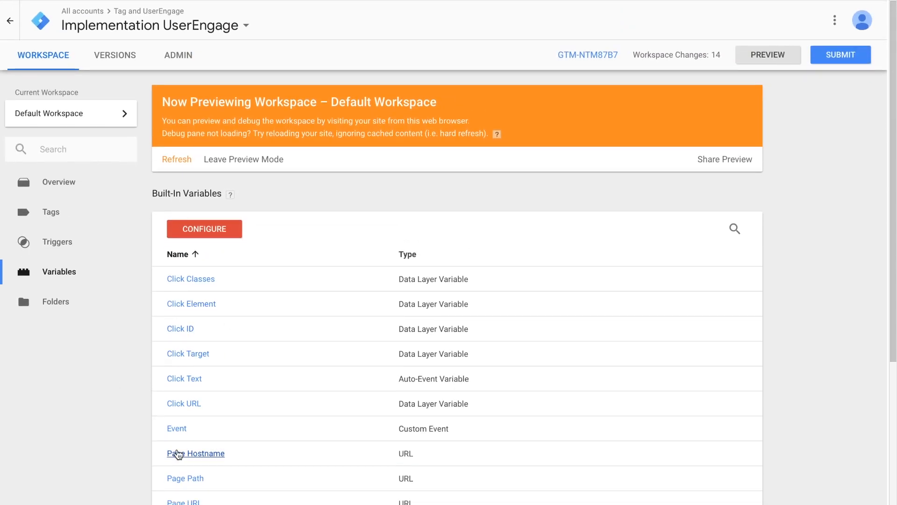
scroll(241, 401, "down", 5)
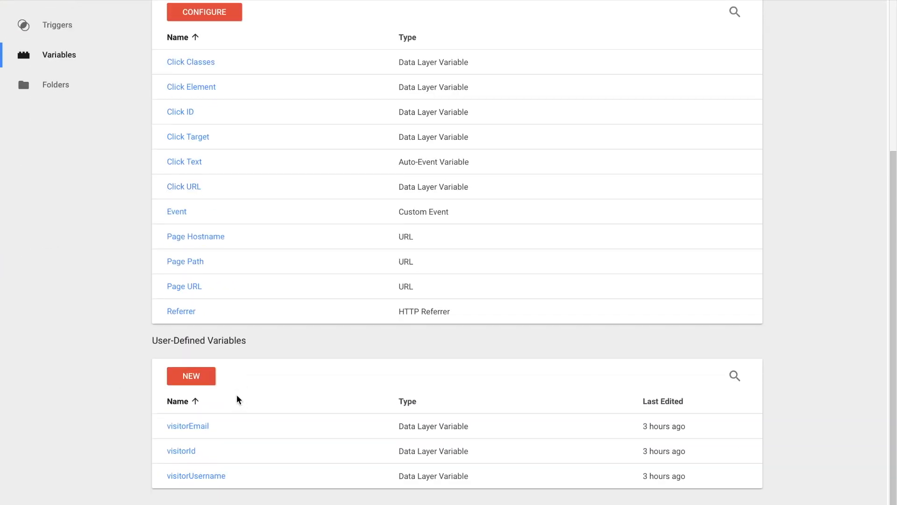
left_click(68, 28)
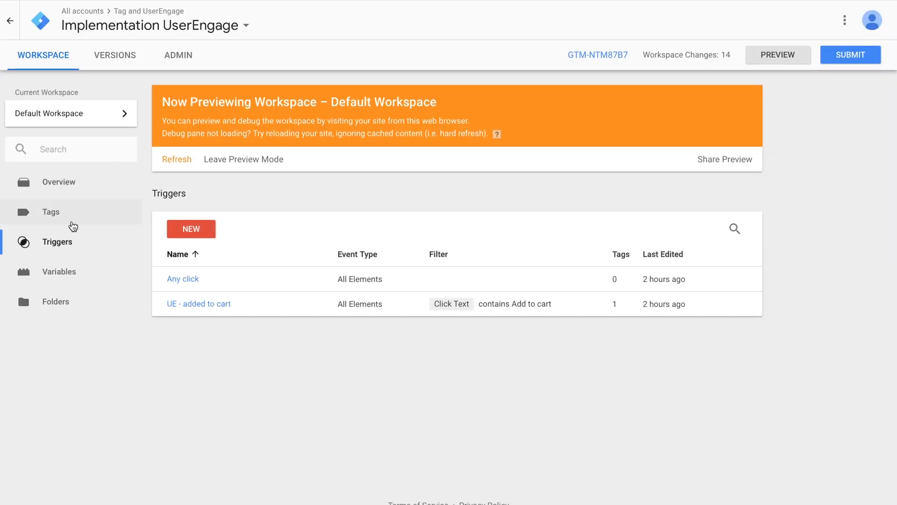
left_click(70, 221)
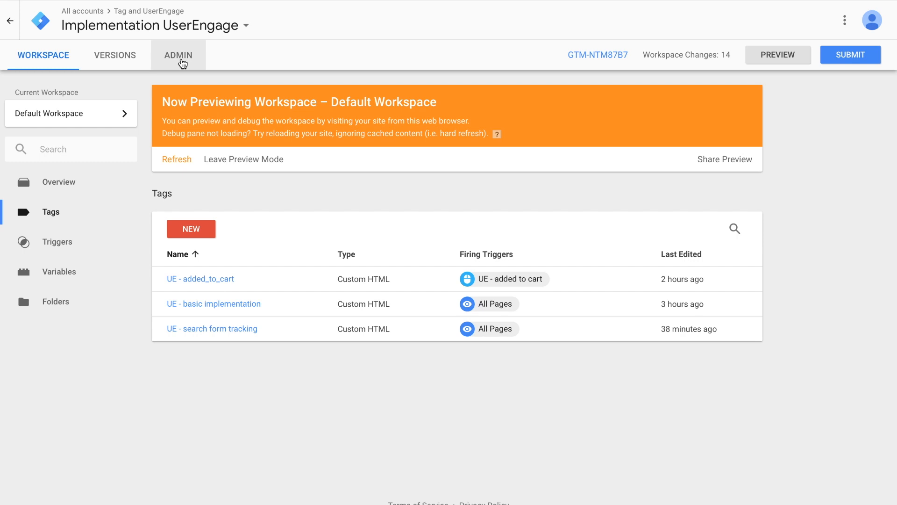
- Begin a container import and choose the existing Default Workspace as its destination
left_click(183, 63)
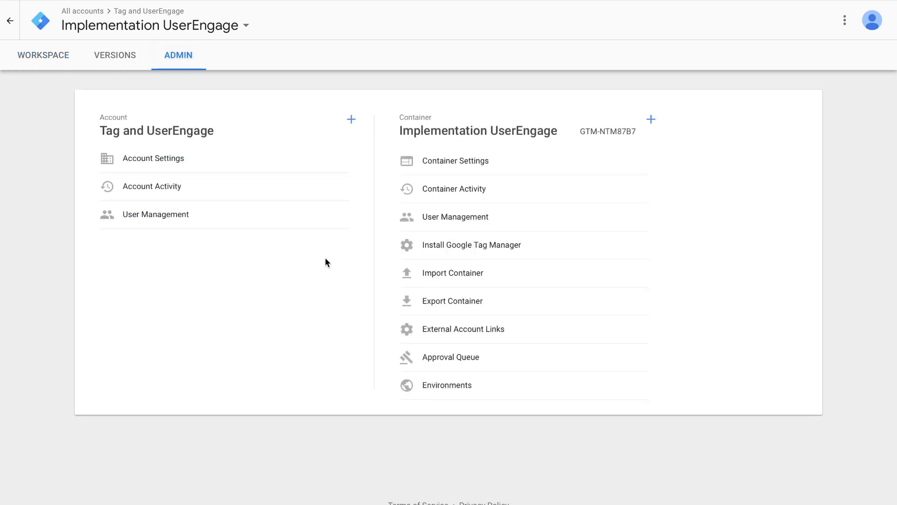
left_click(437, 273)
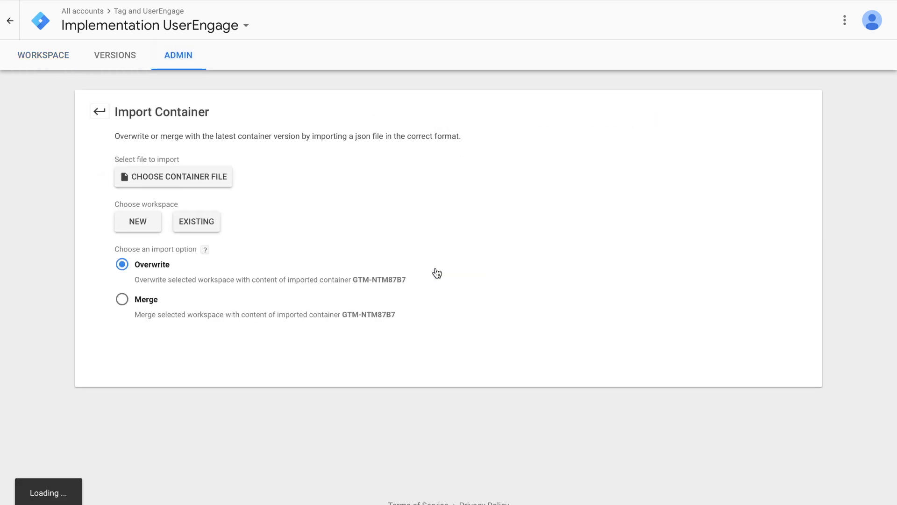
left_click(198, 225)
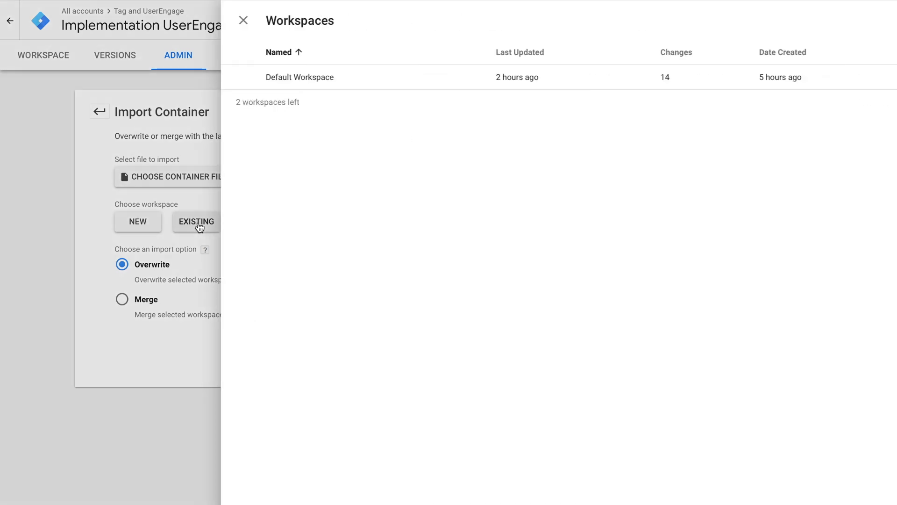
left_click(222, 85)
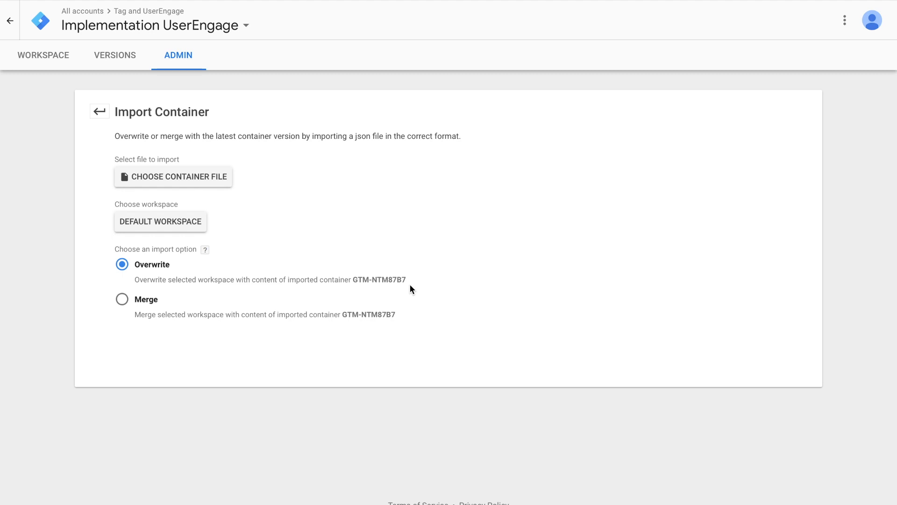
- Choose ue-enhancedecommerce.json as the container file and confirm the import with the Overwrite option
left_click(262, 180)
key("Escape")
left_click(179, 180)
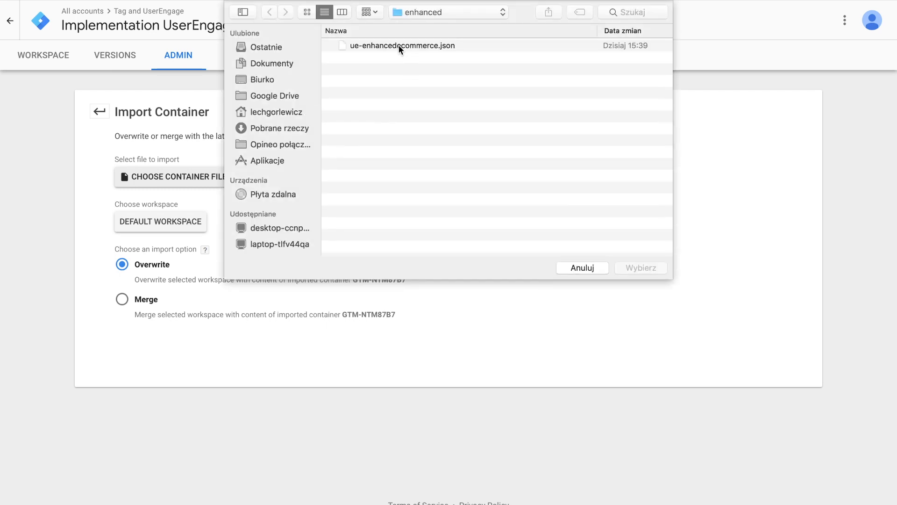
left_click(391, 47)
left_click(633, 267)
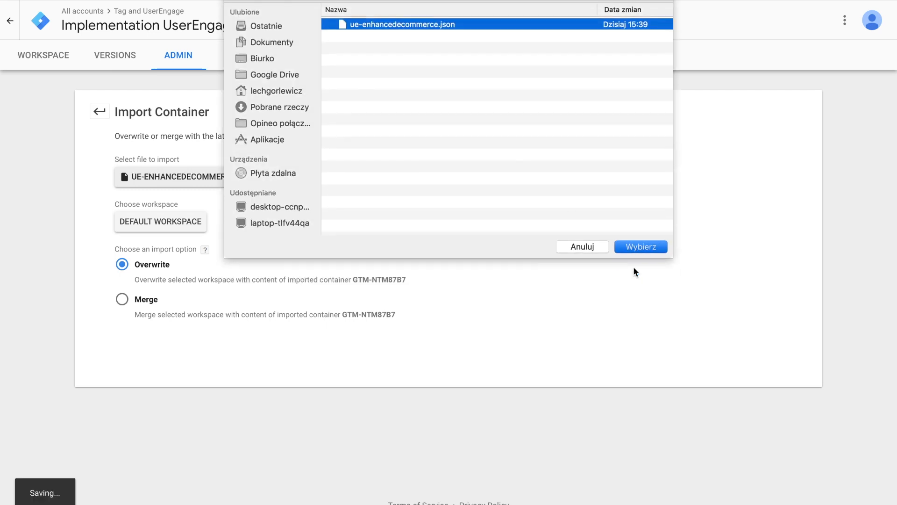
scroll(417, 242, "down", 2)
scroll(416, 238, "up", 1)
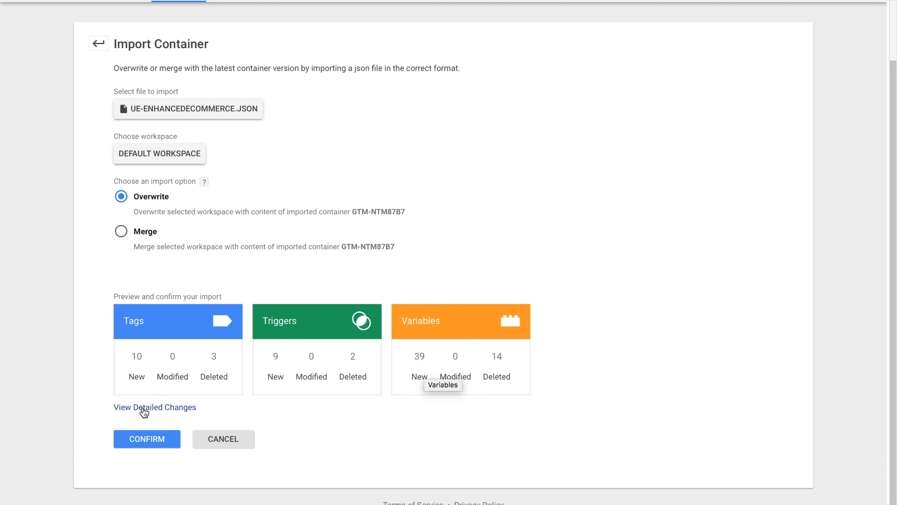
left_click(148, 445)
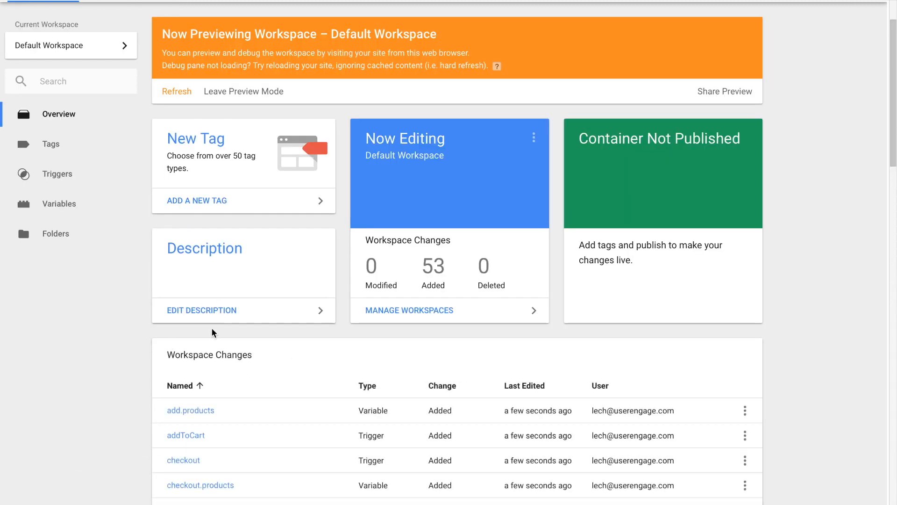
- Look through the workspace changes made by the import and bring up the list of imported tags
scroll(162, 268, "down", 5)
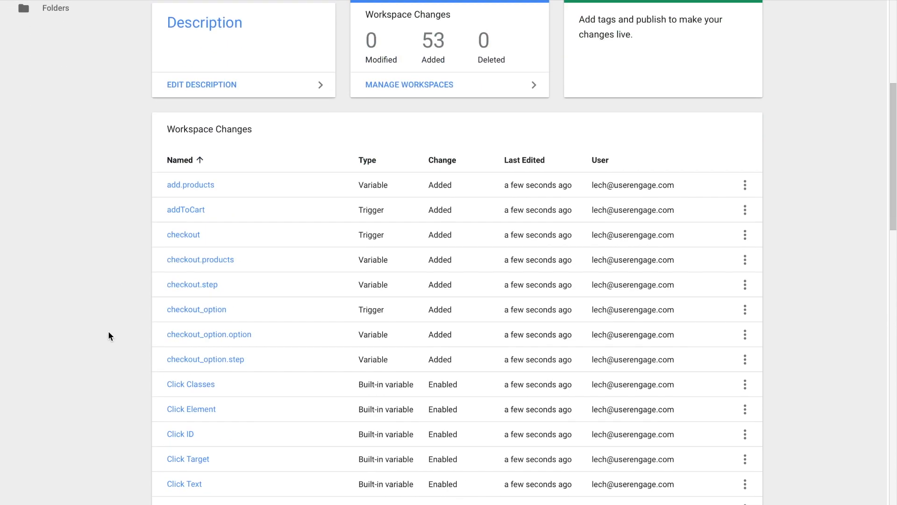
scroll(109, 333, "down", 10)
scroll(177, 125, "up", 10)
scroll(177, 126, "up", 5)
left_click(52, 212)
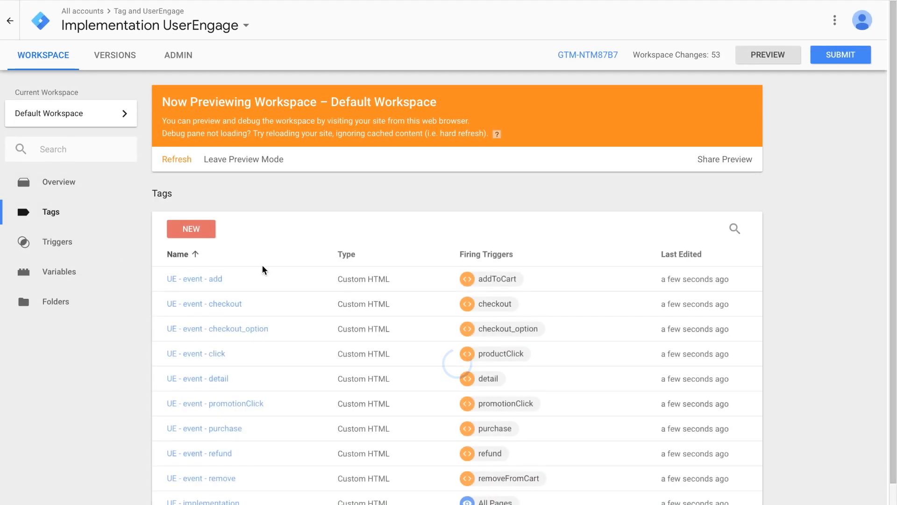
- Paste the UserEngage API key into the apiKey value of the UE - implementation tag's HTML and save the tag
scroll(262, 269, "down", 1)
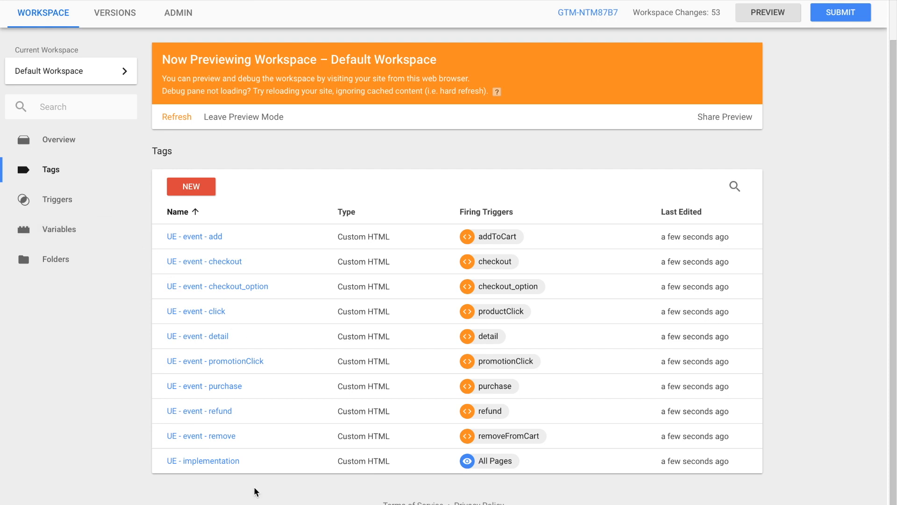
left_click(209, 464)
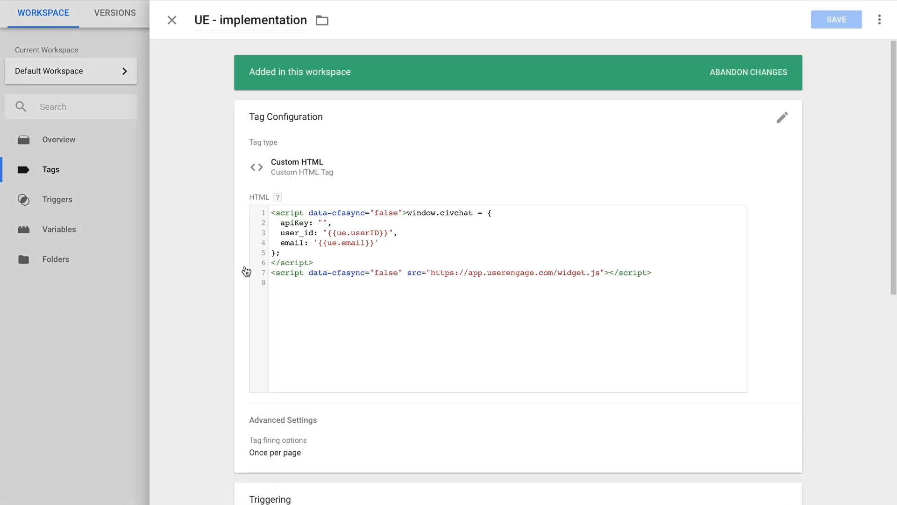
scroll(344, 211, "down", 1)
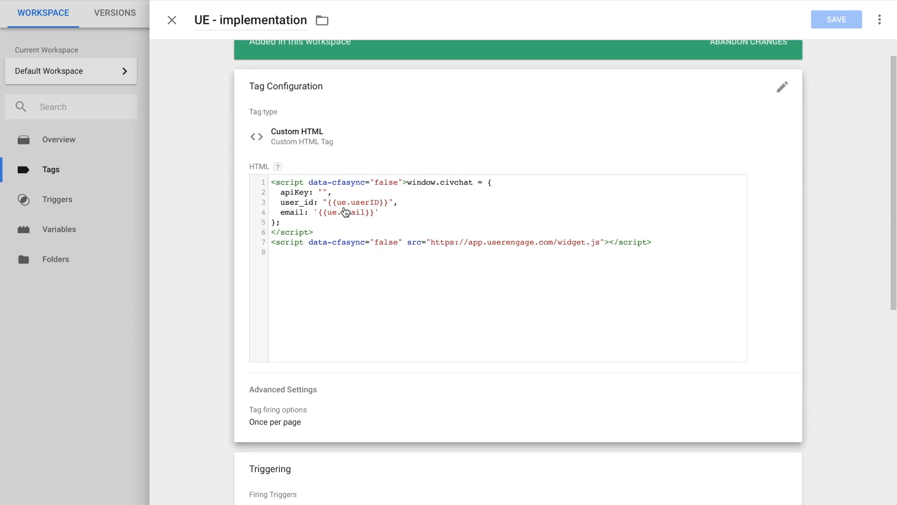
left_click(323, 196)
left_click(323, 146)
key("ctrl+v")
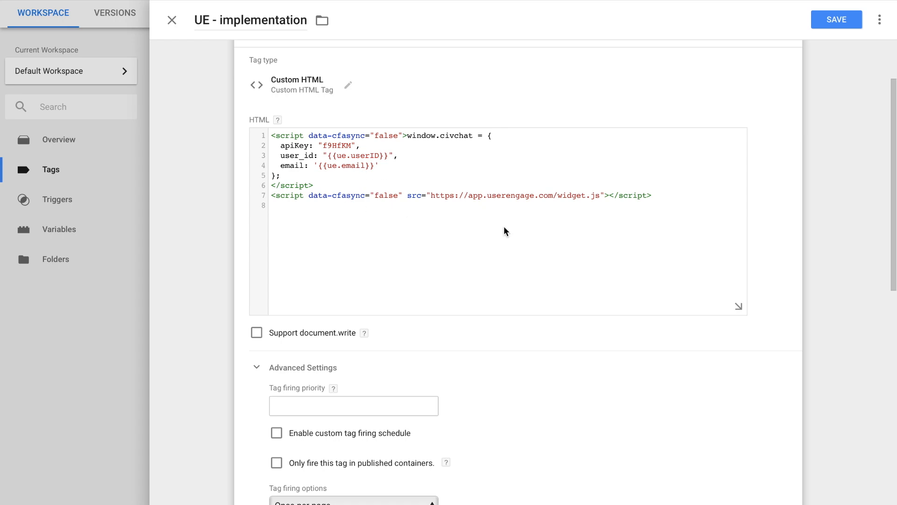
left_click(824, 27)
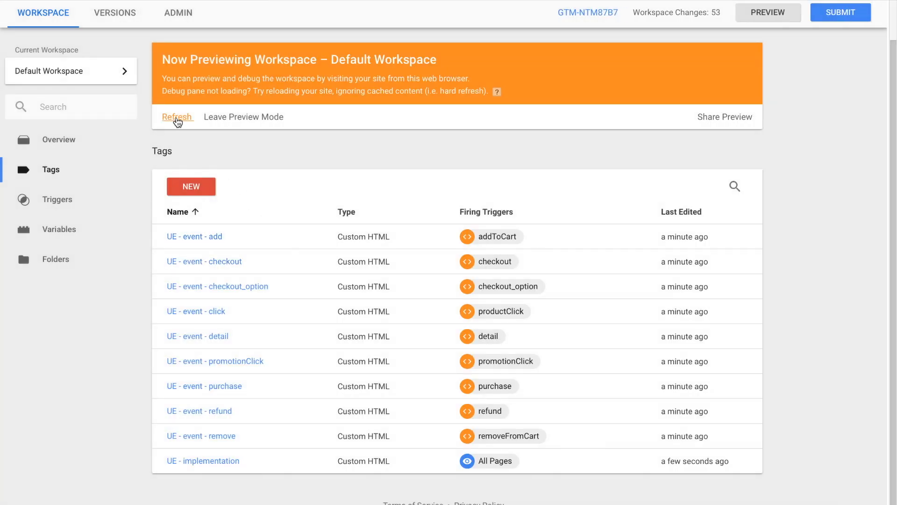
- Refresh the workspace preview and inspect the HTML of the fired UE - implementation tag on the shop homepage
left_click(176, 120)
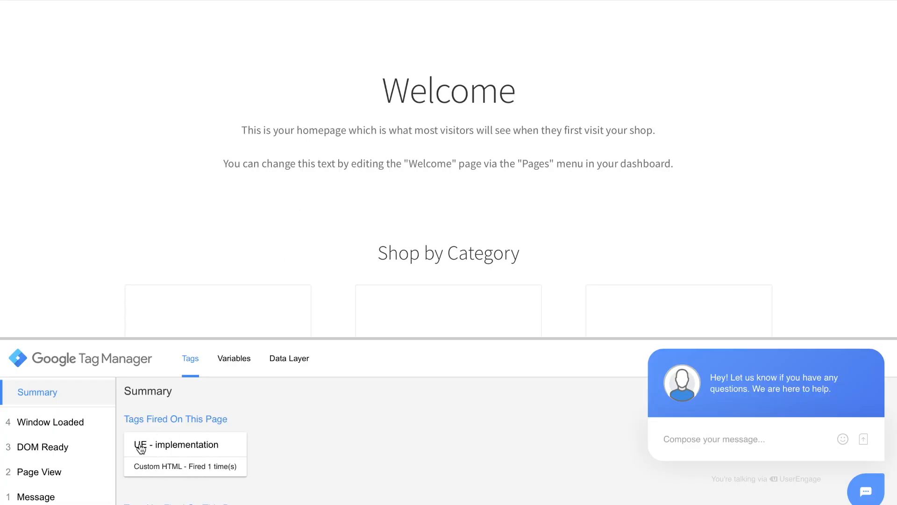
left_click(167, 451)
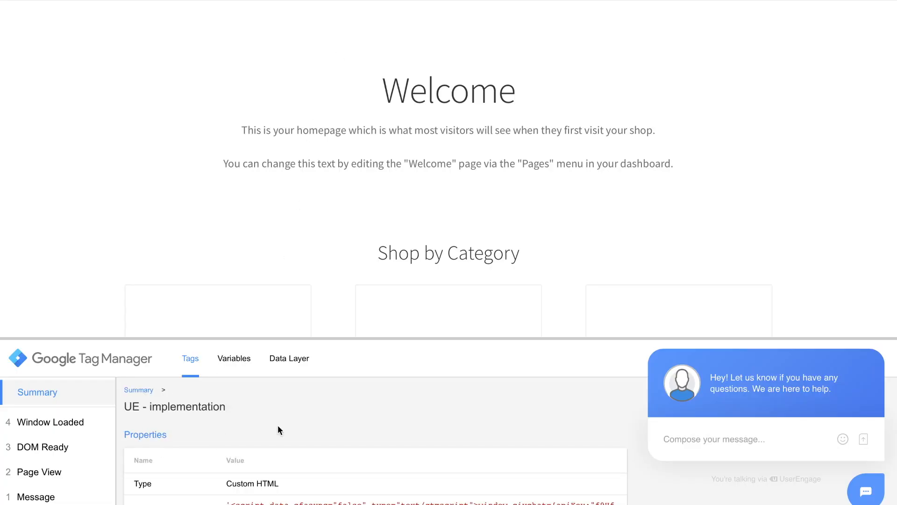
scroll(363, 414, "down", 3)
scroll(362, 414, "up", 1)
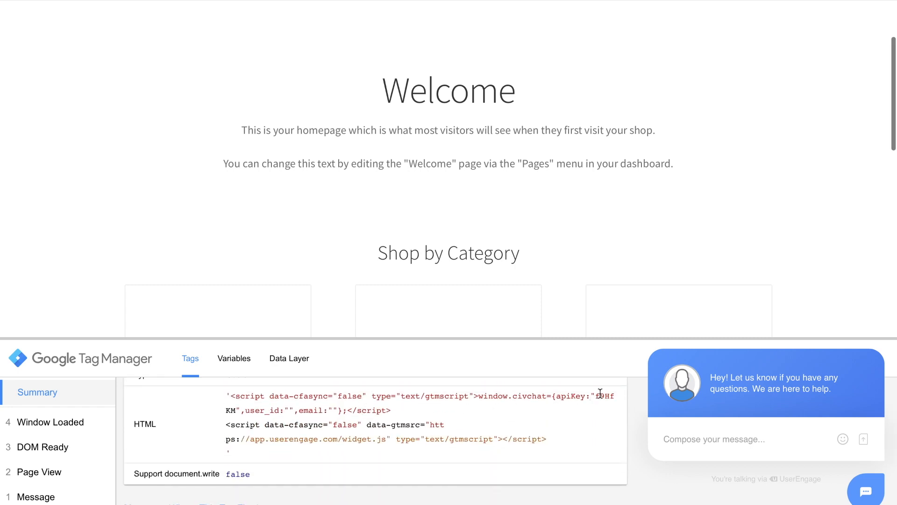
left_click_drag(244, 410, 338, 410)
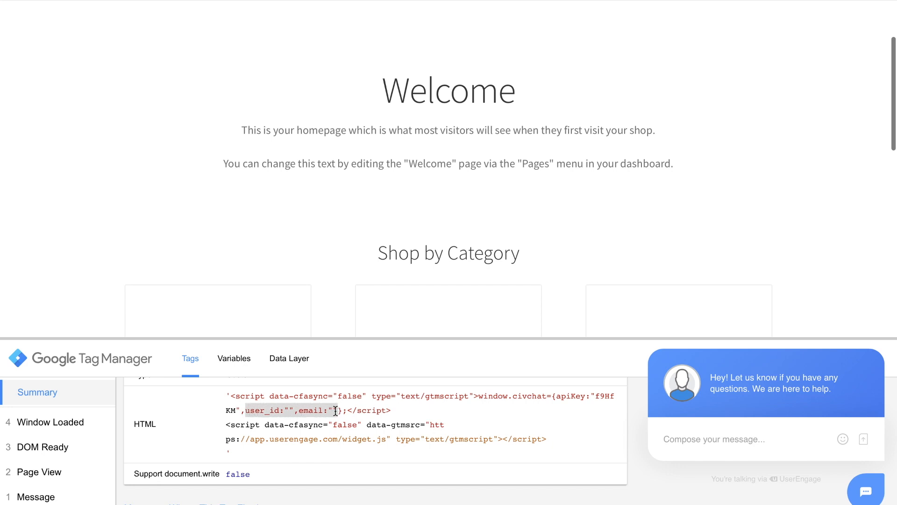
left_click(335, 410)
- Close the chat box, enlarge the debug pane and examine the user_id and email values in the tag's HTML
left_click(876, 337)
left_click_drag(749, 340, 749, 318)
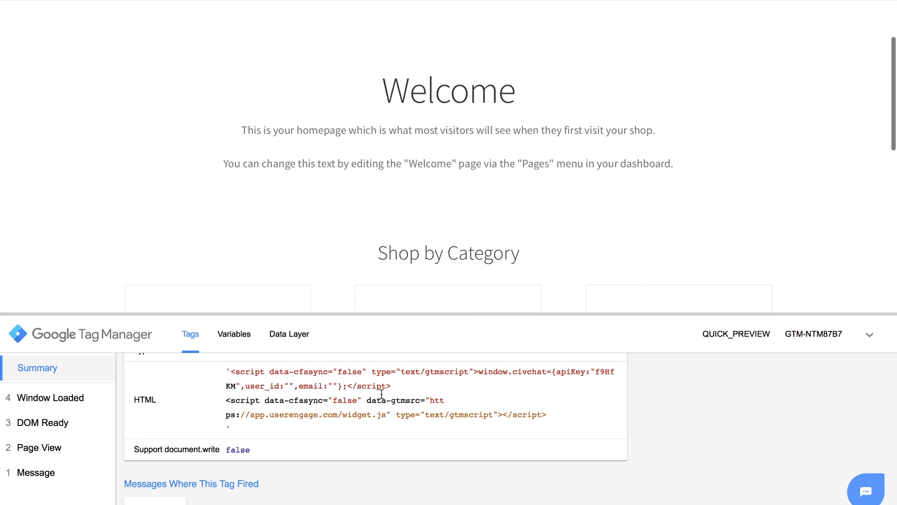
left_click(298, 387)
left_click_drag(251, 387, 324, 386)
left_click(323, 385)
left_click_drag(322, 386, 303, 385)
left_click(301, 385)
- Return to the container workspace and open the user-defined variable ue.email
left_click(56, 1)
left_click(86, 238)
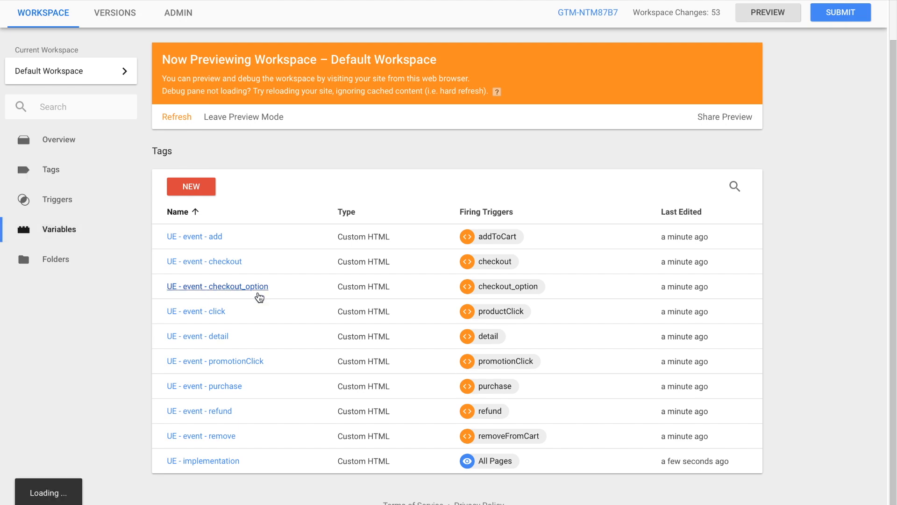
scroll(374, 324, "down", 15)
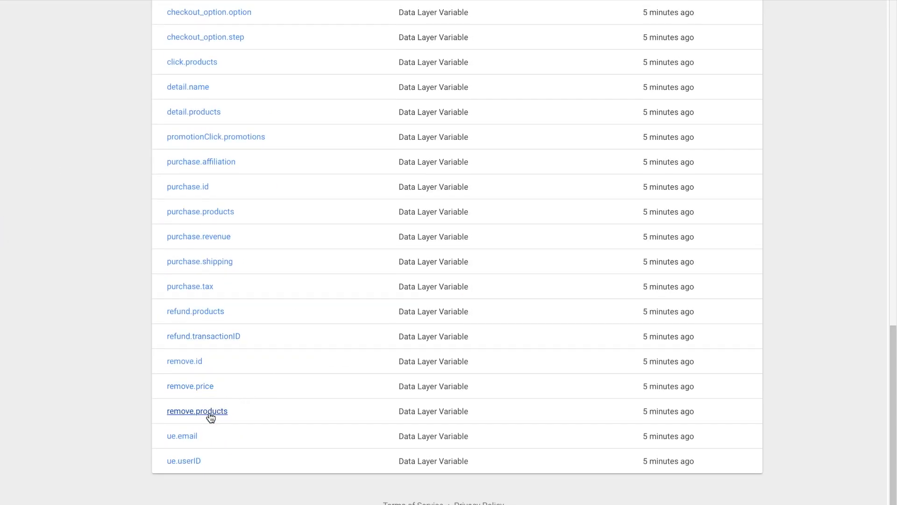
left_click(191, 437)
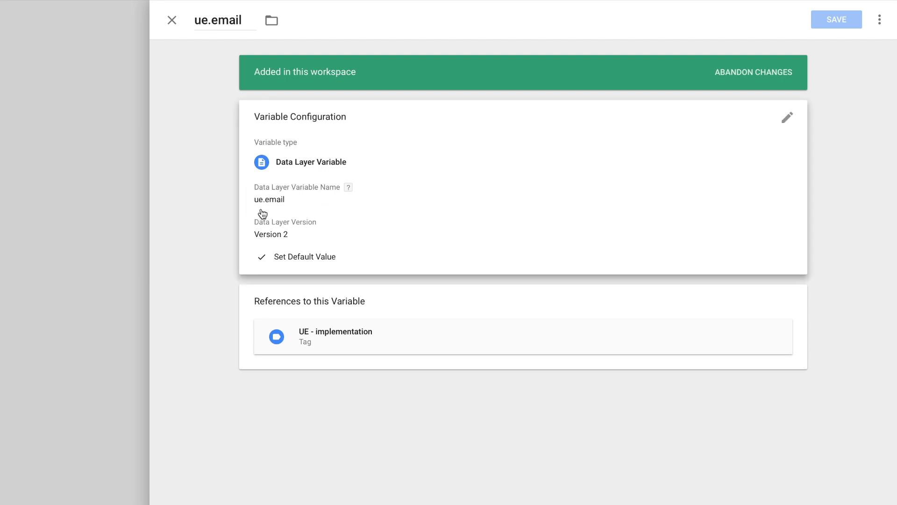
- Change the ue.email variable's title and data layer variable name to visitorEmail and save it
double_click(216, 20)
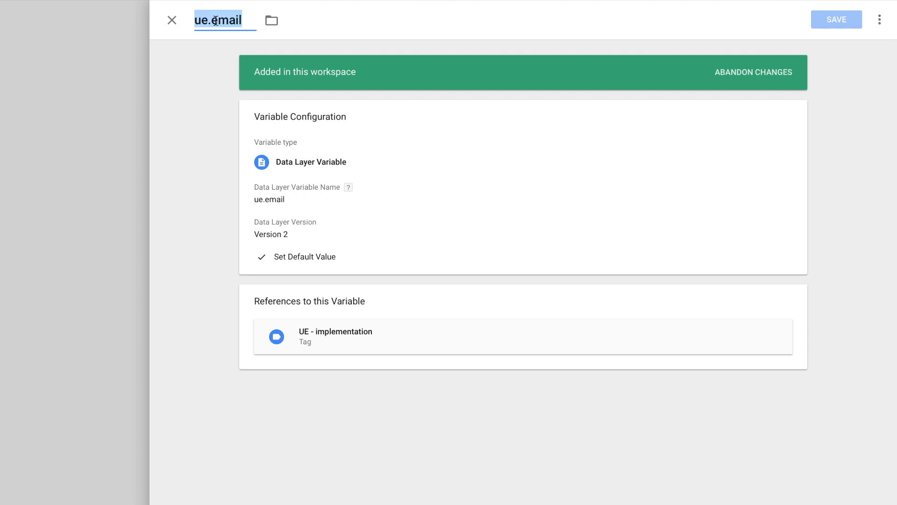
type("v")
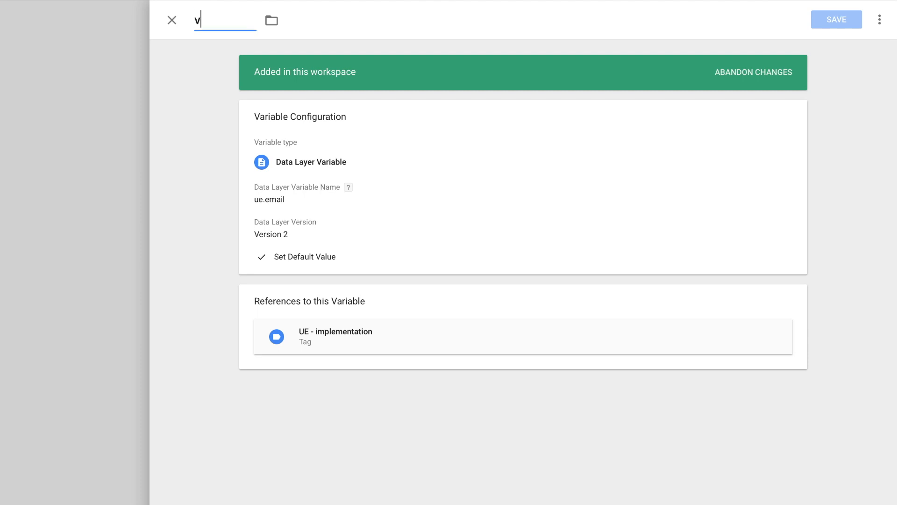
type("isitorEmail")
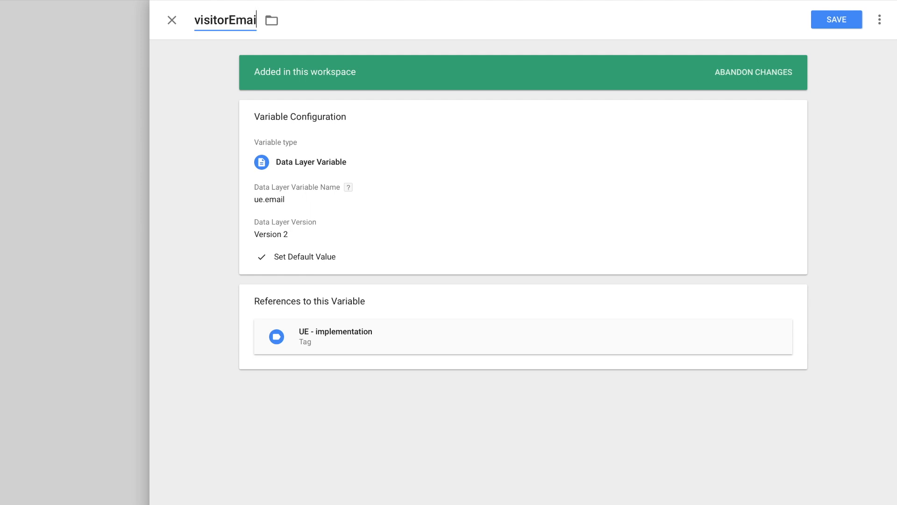
key("super+a")
key("super+c")
left_click(337, 209)
key("super+a")
key("super+v")
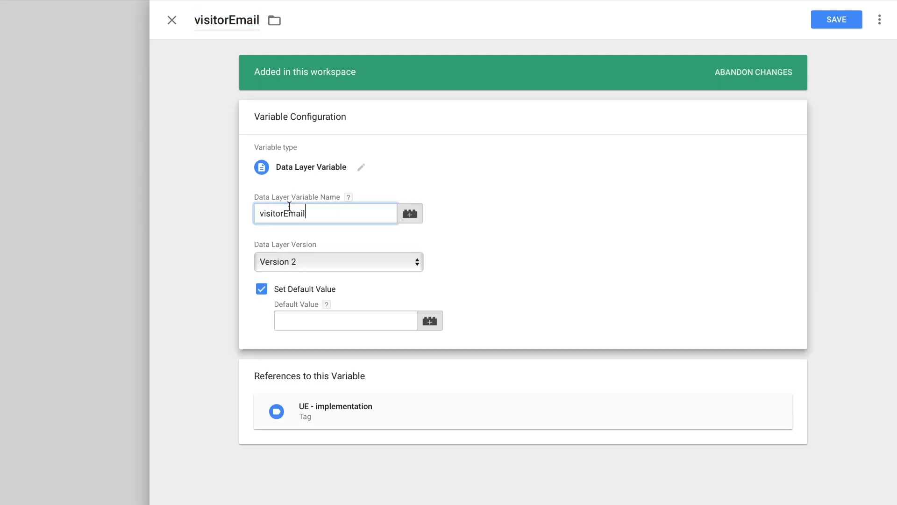
left_click(820, 24)
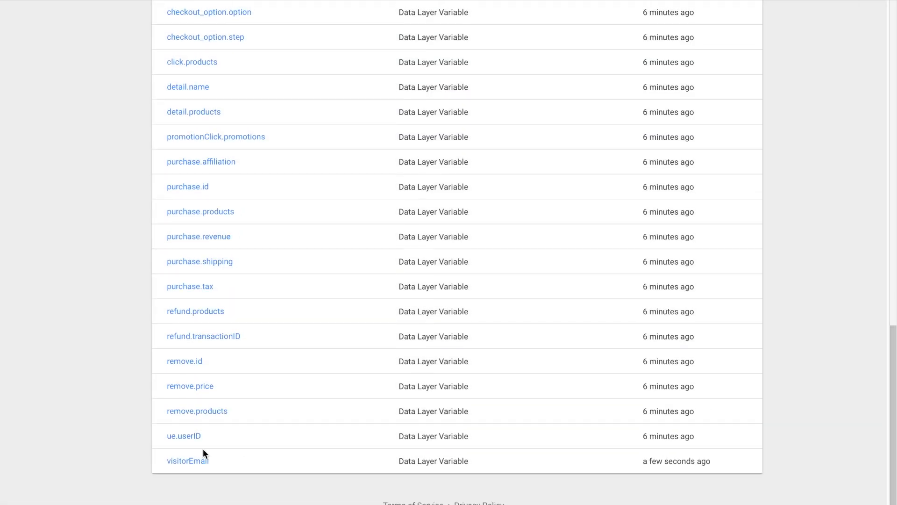
- Open the ue.userID variable, change its title and data layer variable name to visitorId, and save it
left_click(190, 436)
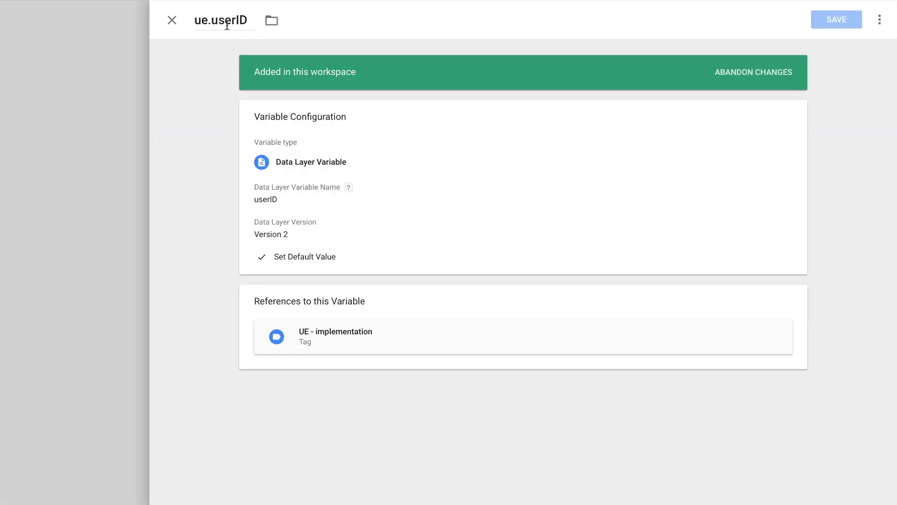
left_click(220, 19)
type("Visi")
key("BackSpace")
key("BackSpace")
key("BackSpace")
type("visitorI")
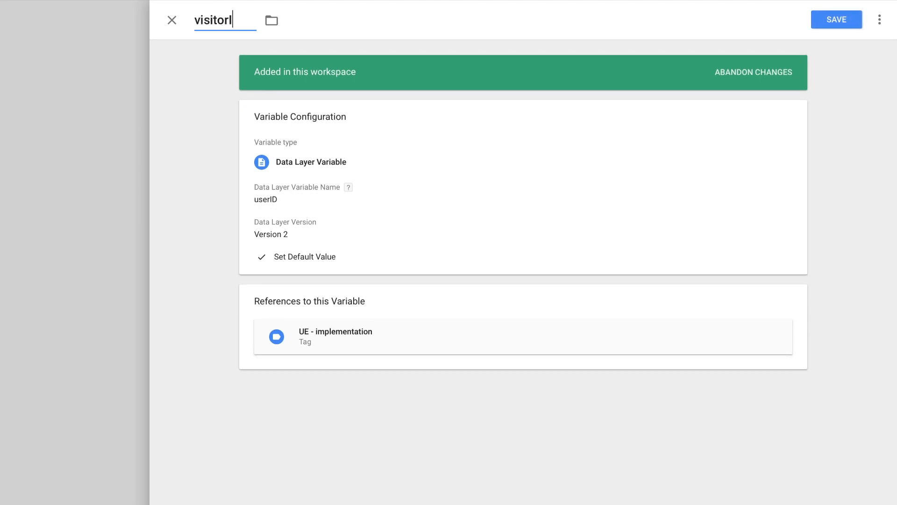
type("d")
left_click(411, 229)
left_click(270, 208)
double_click(270, 208)
type("visitorId")
left_click(829, 19)
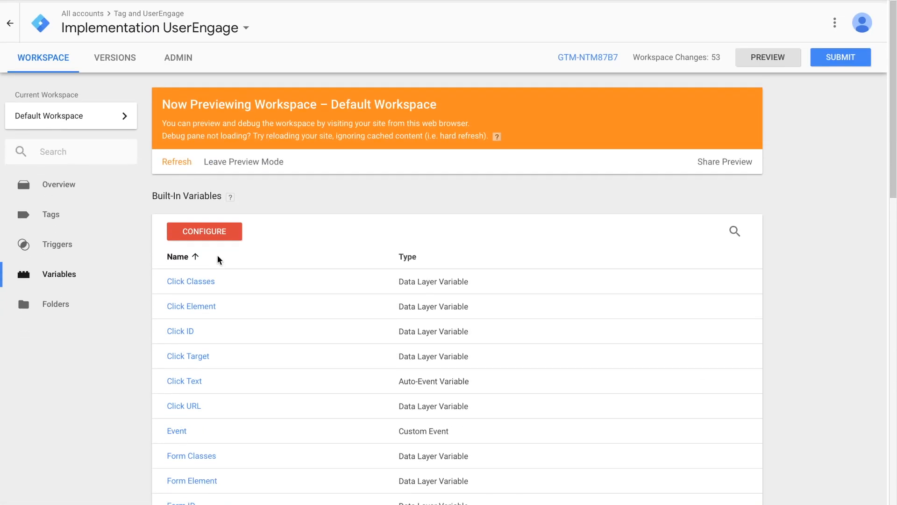
- Refresh the workspace preview and open the details of the fired UE - implementation tag on the shop homepage
left_click(180, 164)
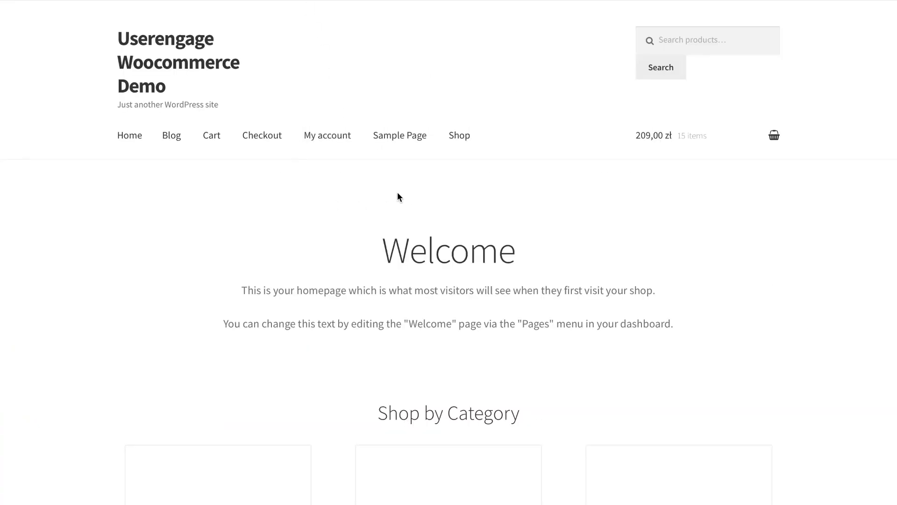
scroll(399, 194, "down", 3)
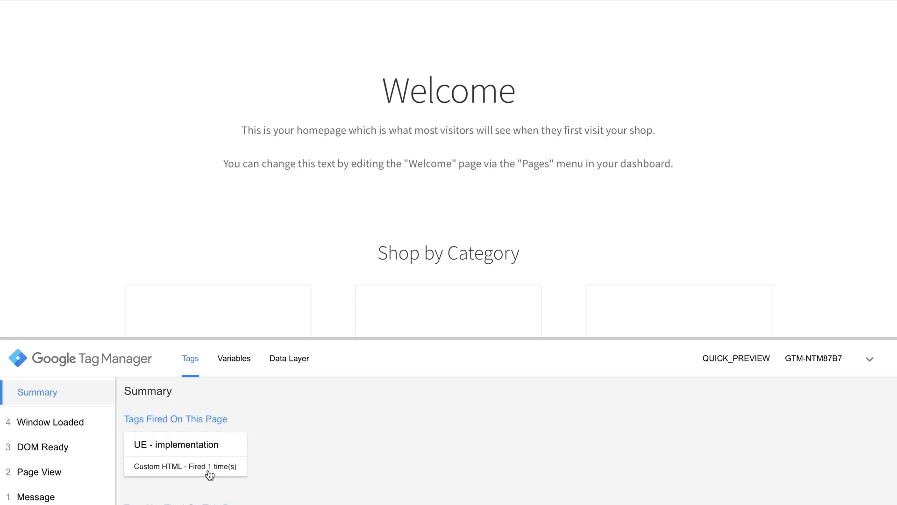
left_click(209, 475)
scroll(448, 401, "down", 3)
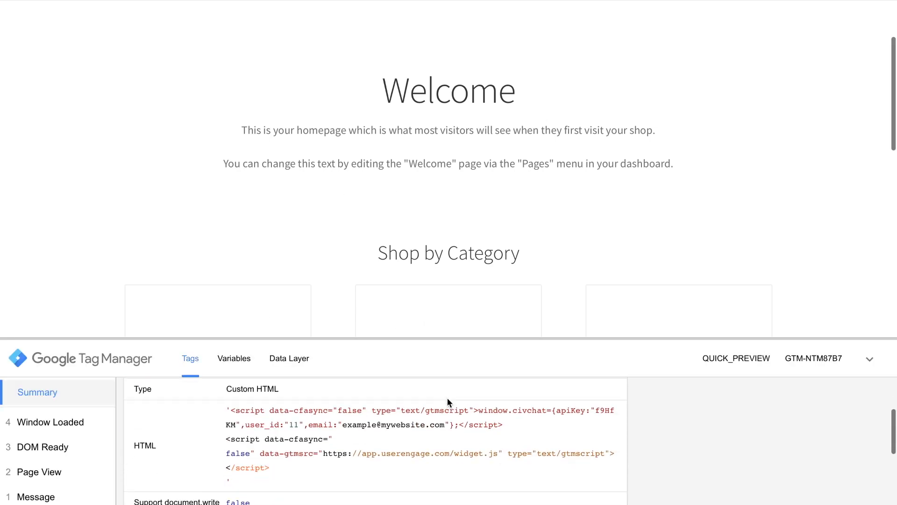
- Examine the apiKey, user_id and email values in the tag's HTML and collapse the debug pane
left_click_drag(247, 413, 454, 413)
left_click(303, 416)
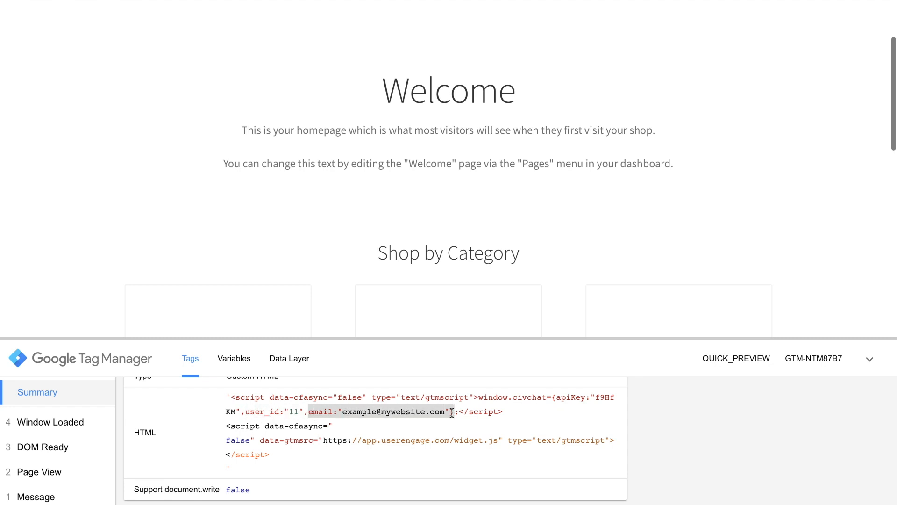
left_click(452, 415)
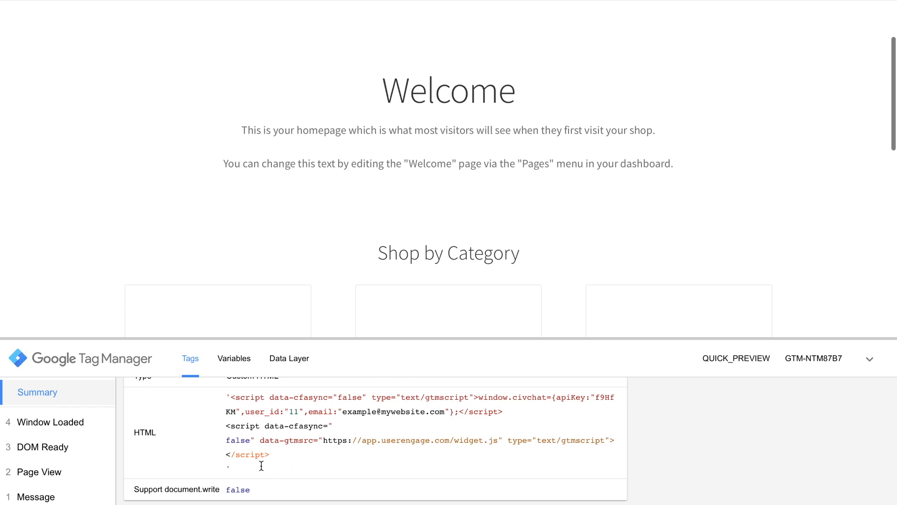
left_click_drag(560, 397, 603, 398)
left_click(603, 397)
left_click_drag(246, 413, 447, 411)
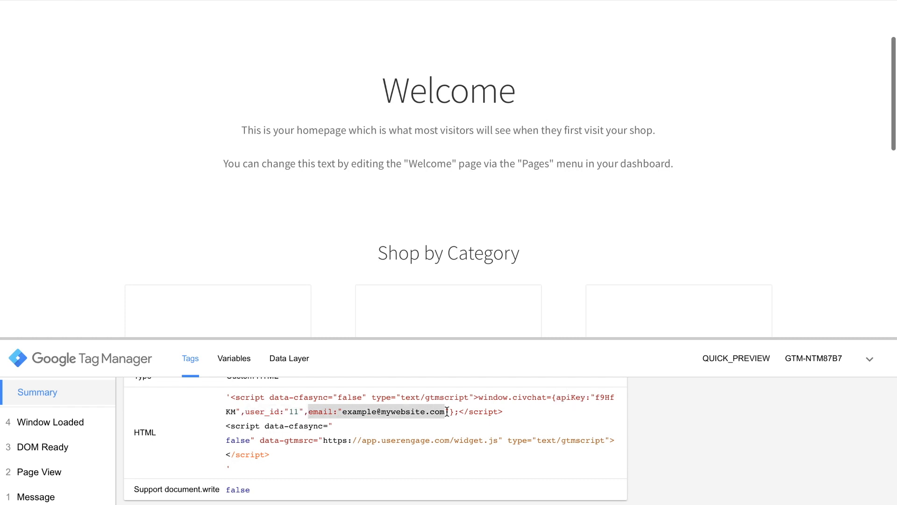
left_click(446, 413)
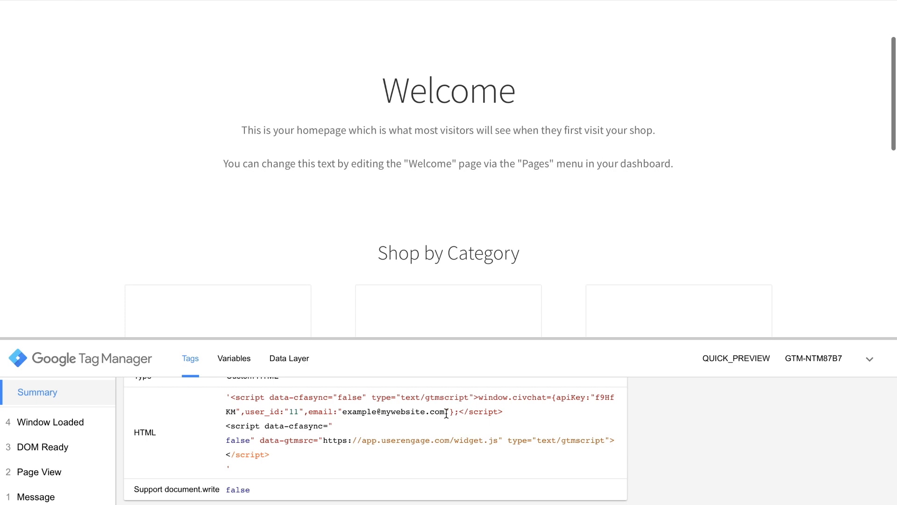
left_click(871, 359)
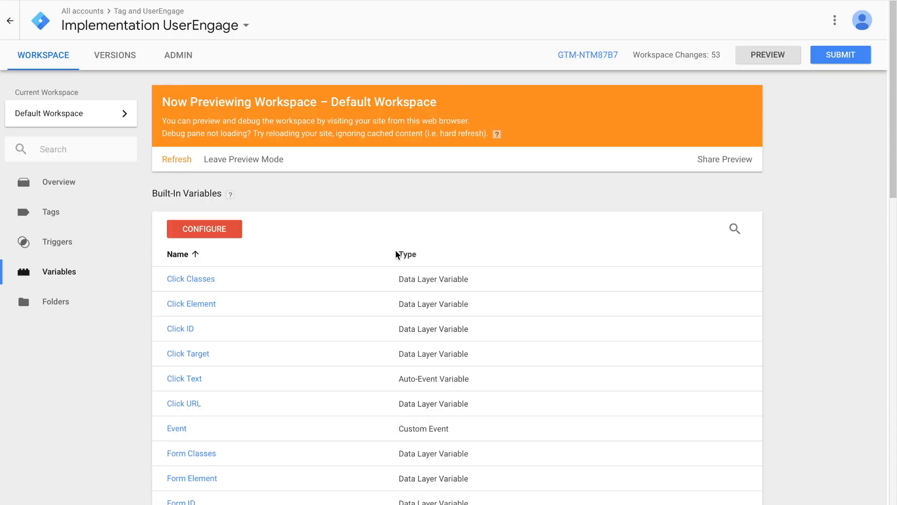
- Add the Woo Single #2 product to the cart on the shop homepage
scroll(310, 265, "down", 5)
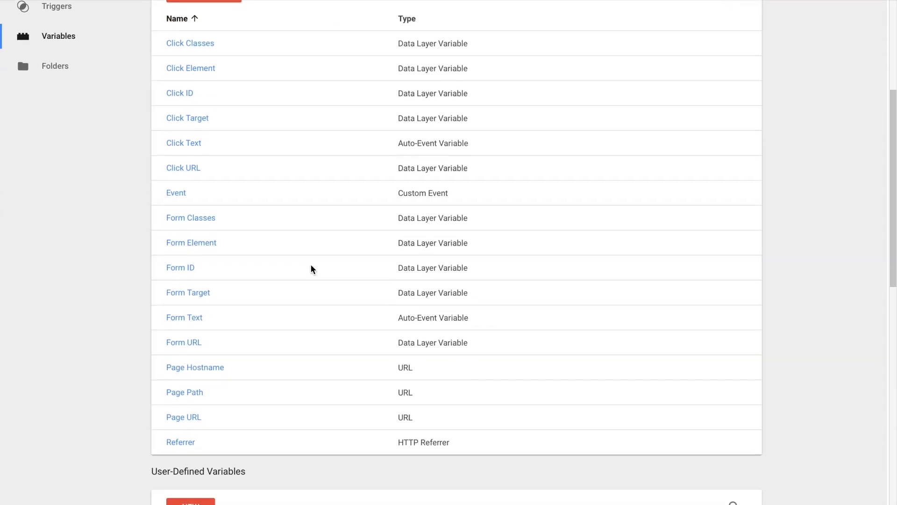
scroll(312, 267, "up", 5)
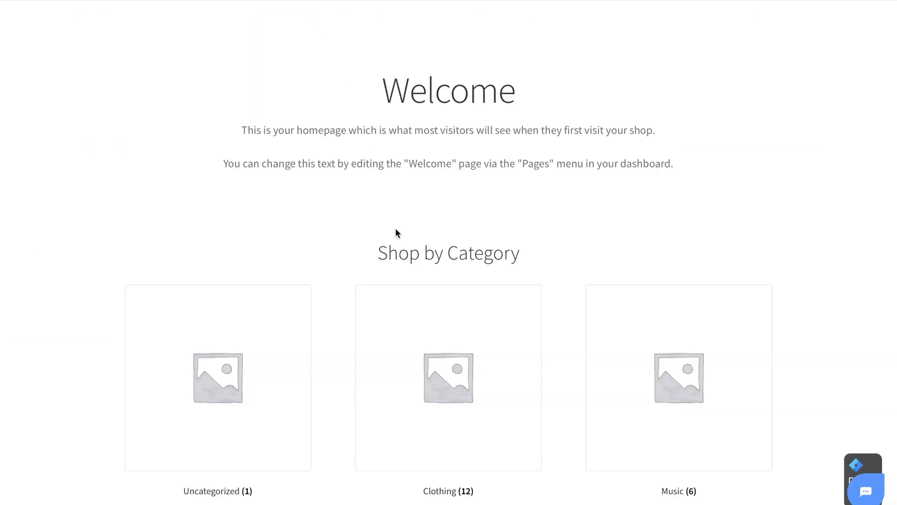
scroll(396, 233, "down", 10)
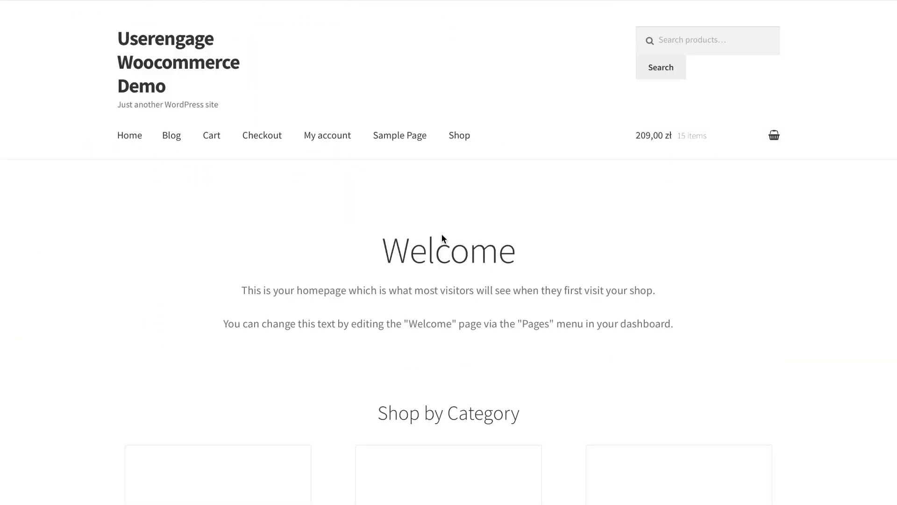
scroll(442, 237, "down", 12)
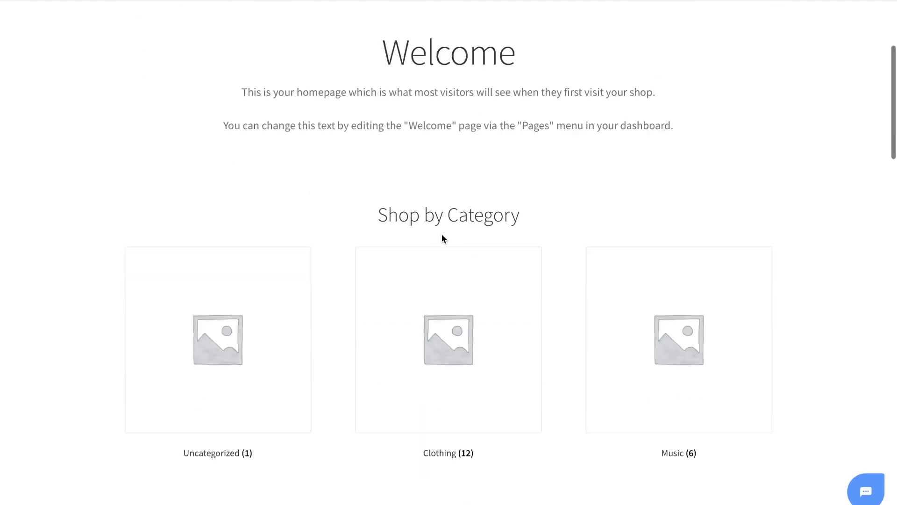
scroll(443, 237, "down", 3)
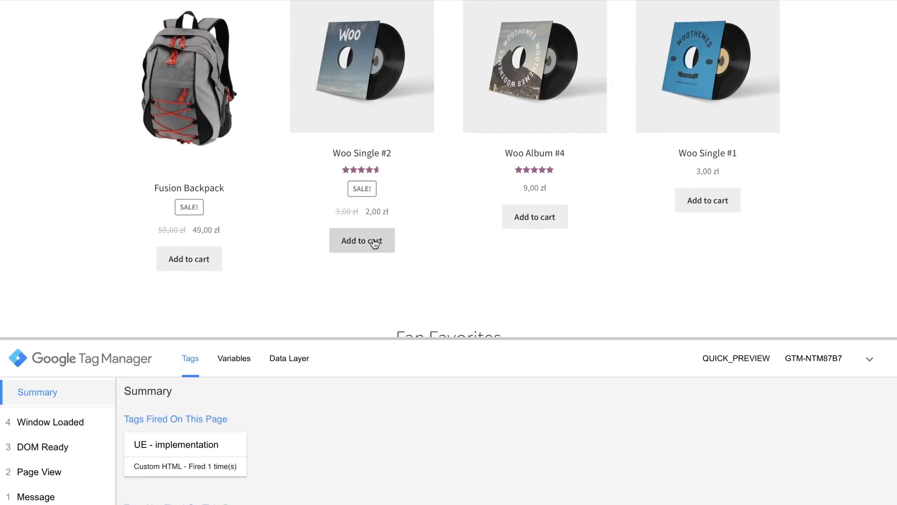
left_click(374, 242)
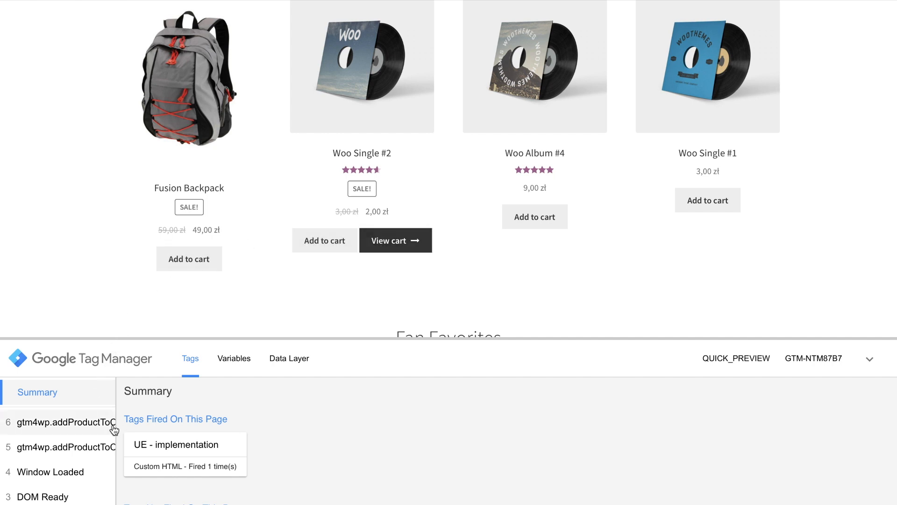
- Inspect the latest add-to-cart event in the debug pane and copy its name, gtm4wp.addProductToCartEEC
left_click(50, 429)
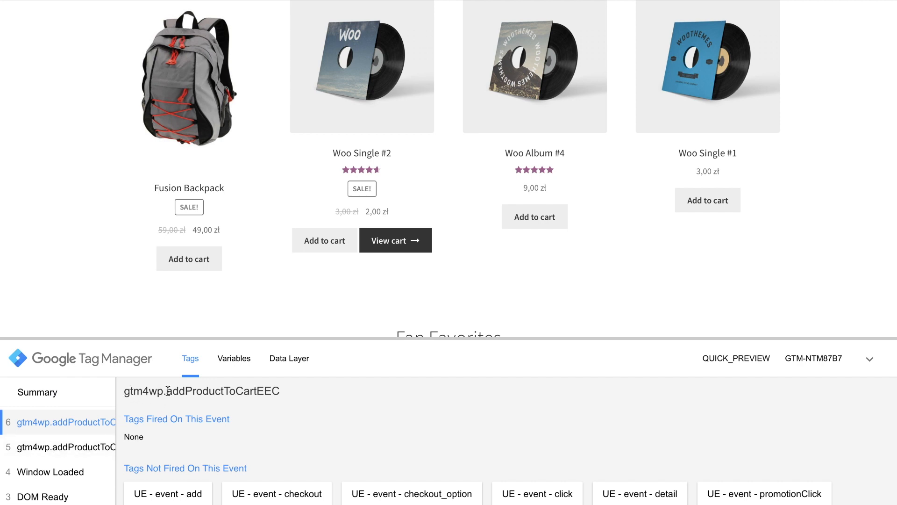
mouse_move(132, 394)
left_mouse_down()
mouse_move(292, 396)
mouse_move(124, 392)
left_mouse_up()
left_click(286, 397)
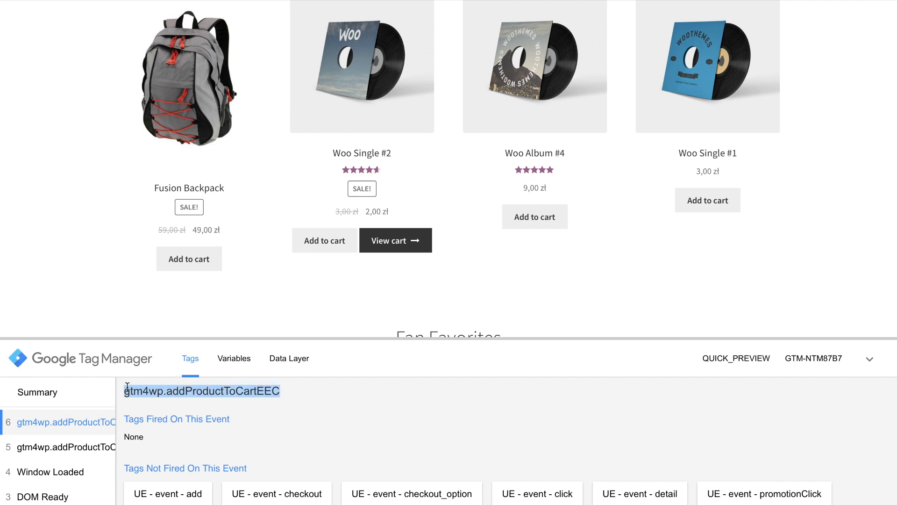
left_click(125, 389)
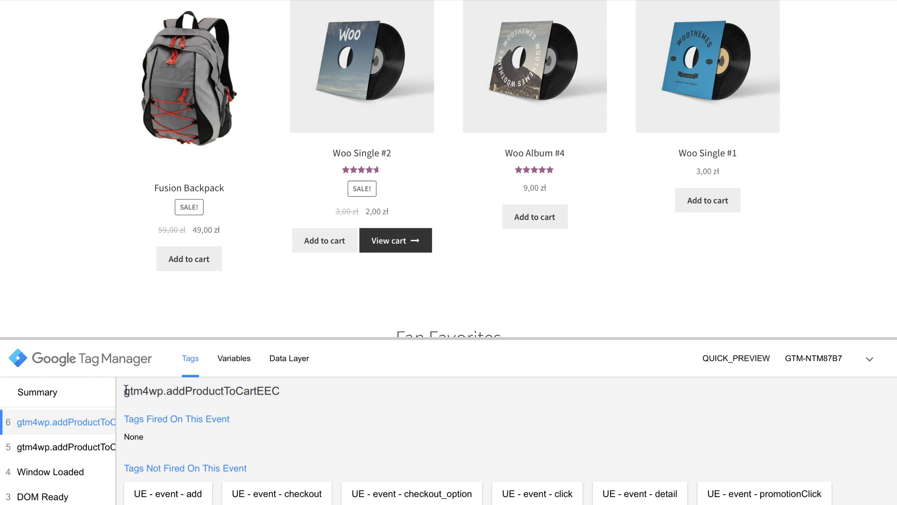
left_click(60, 404)
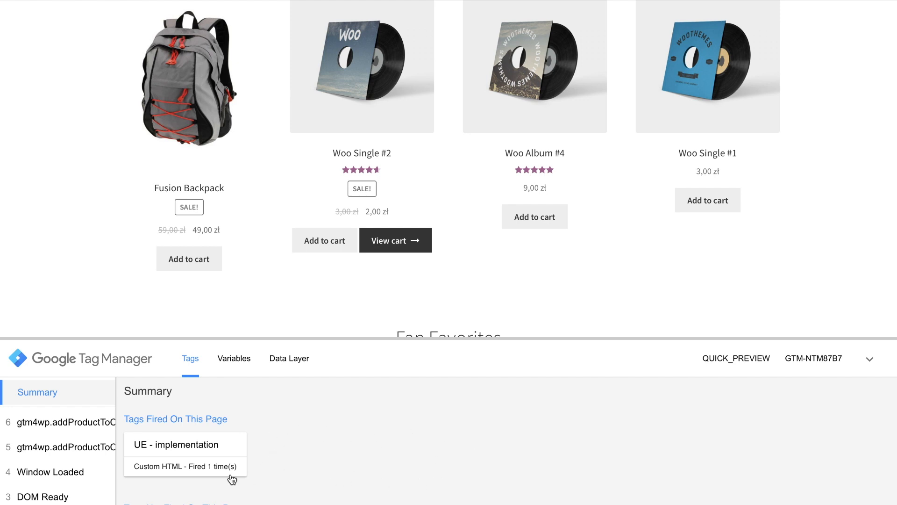
left_click(64, 421)
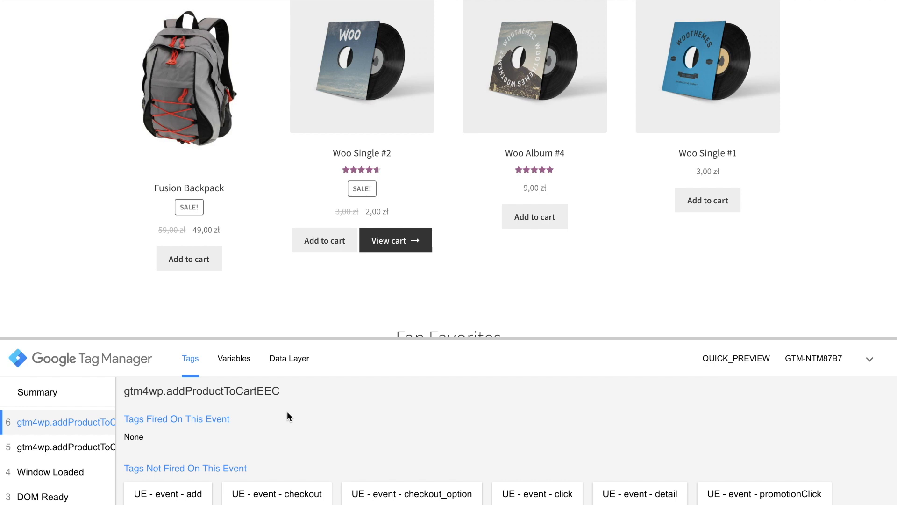
left_click_drag(280, 391, 126, 390)
key("ctrl+c")
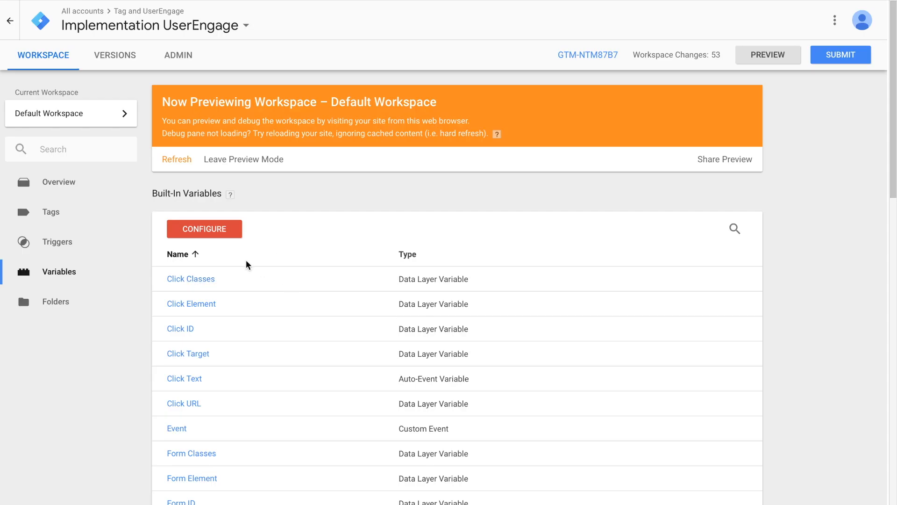
- Open the addToCart trigger in the container workspace and set its event name to gtm4wp.addProductToCartEEC
scroll(198, 242, "down", 1)
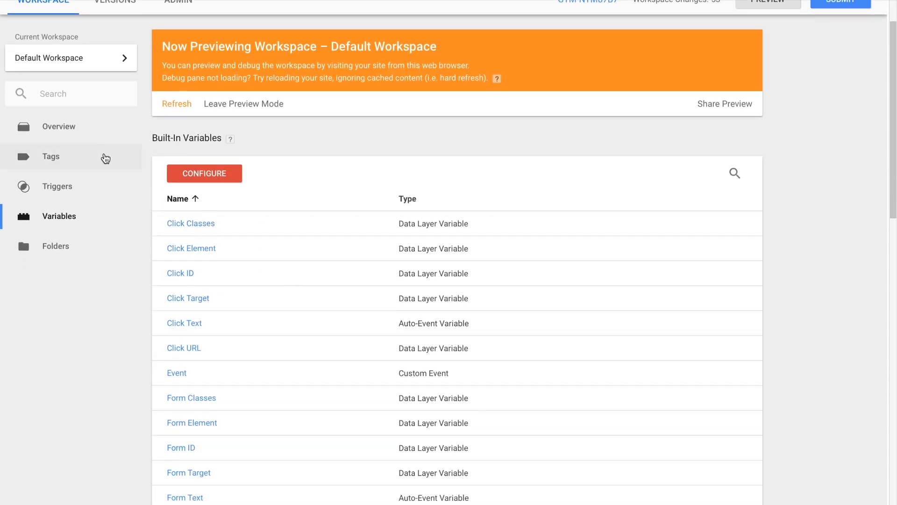
left_click(81, 185)
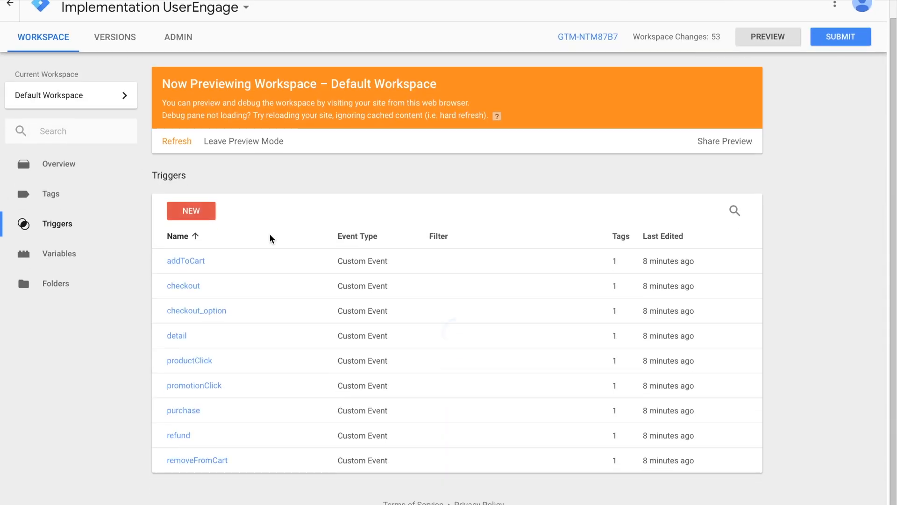
left_click(192, 262)
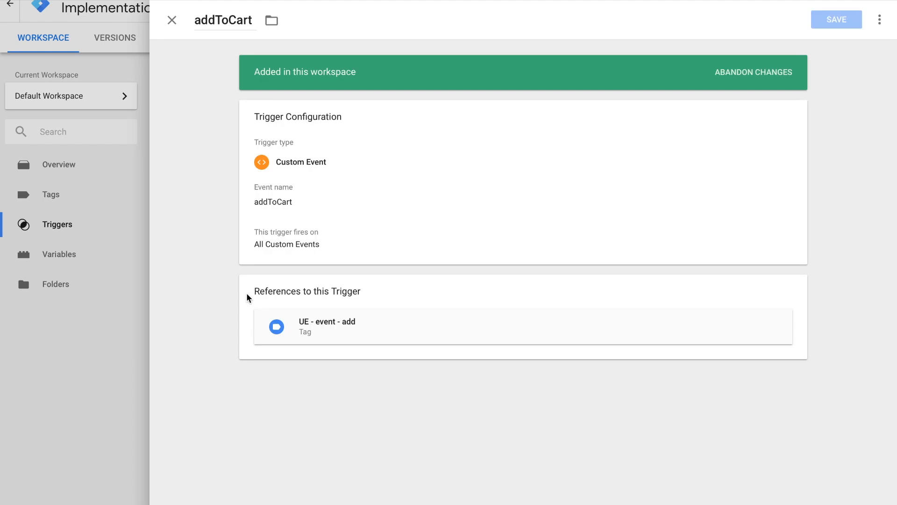
left_click(273, 211)
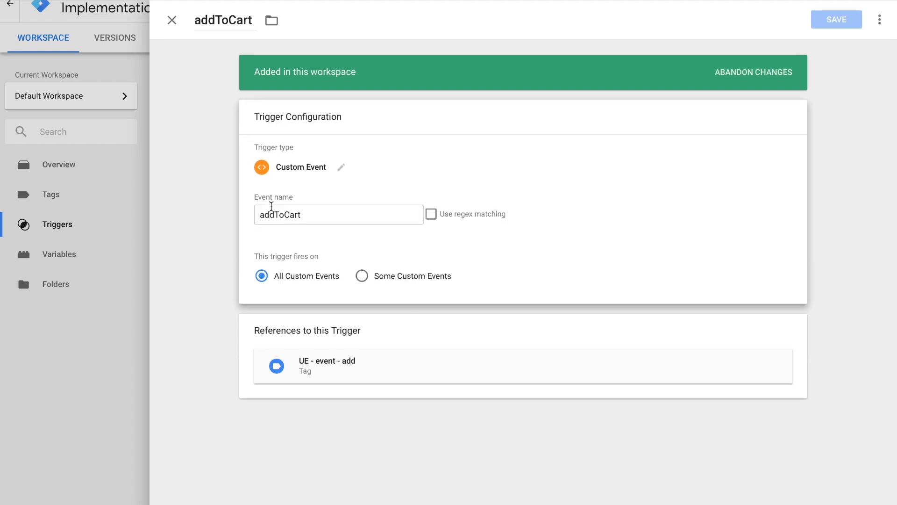
left_click(310, 214)
key("ctrl+a")
key("ctrl+v")
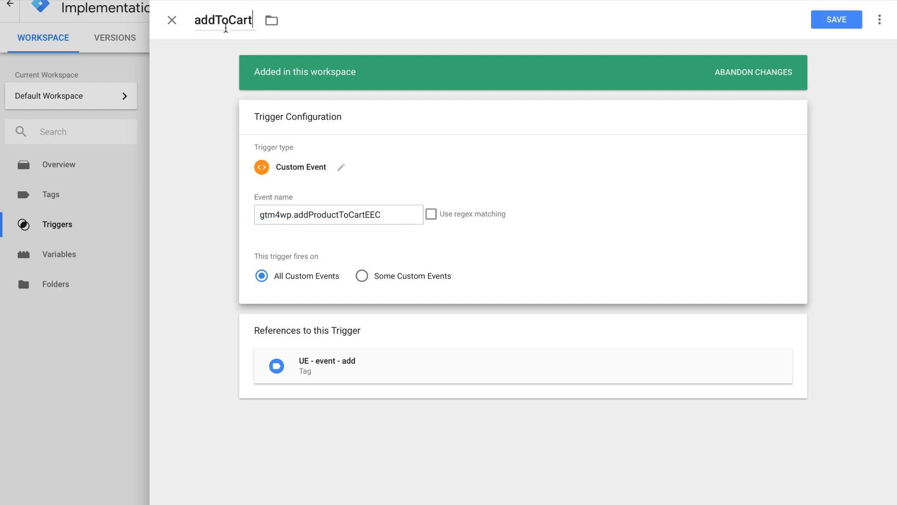
- Save the trigger under the name gtm4wp.addProductToCartEEC and refresh the workspace preview
left_click(226, 24)
key("ctrl+a")
key("ctrl+v")
left_click(838, 19)
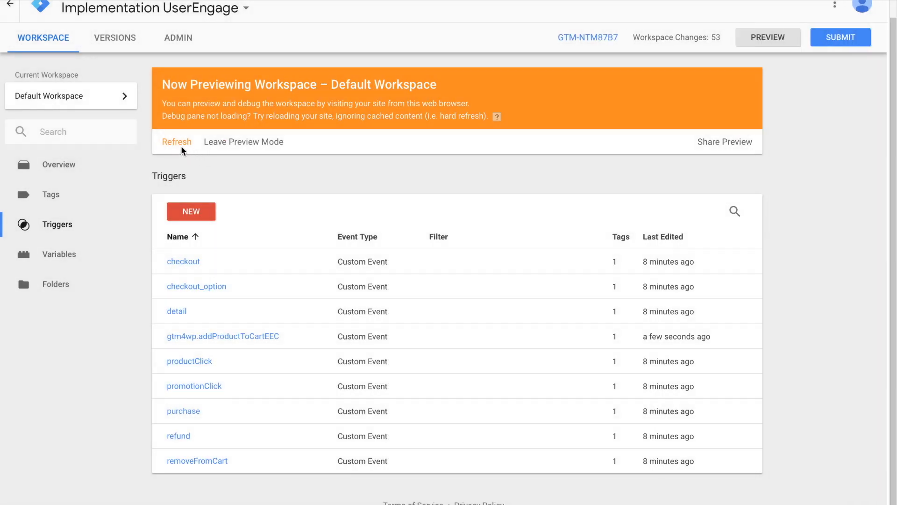
left_click(179, 145)
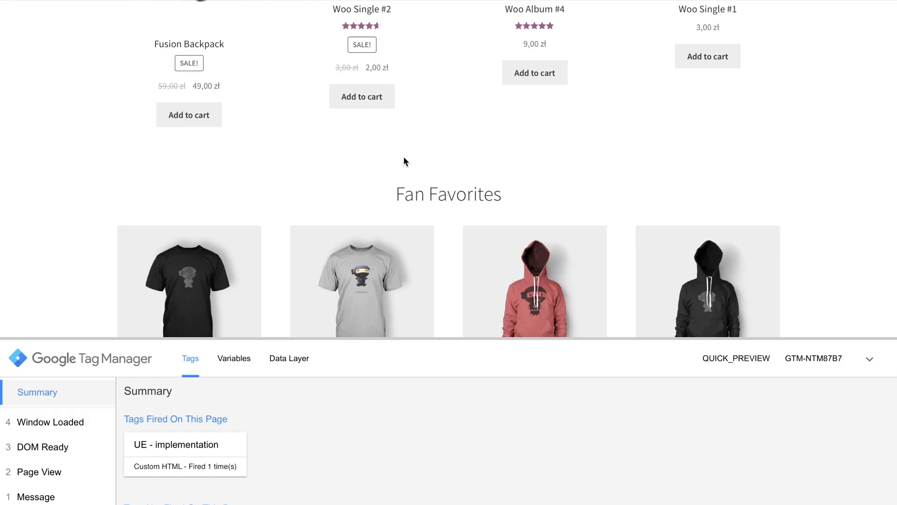
- Reload the shop homepage, add the Woo Single #2 product to the cart and check the fired tags in the debug pane
key("F5")
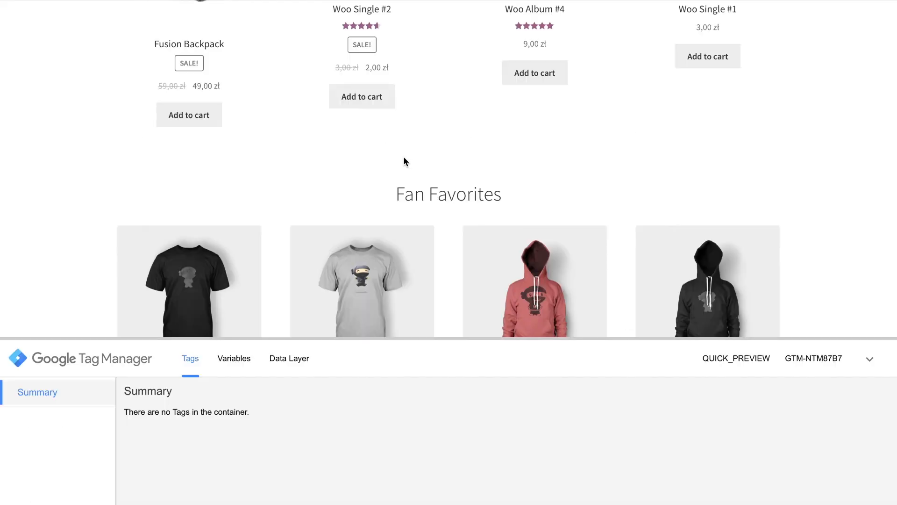
scroll(404, 158, "up", 2)
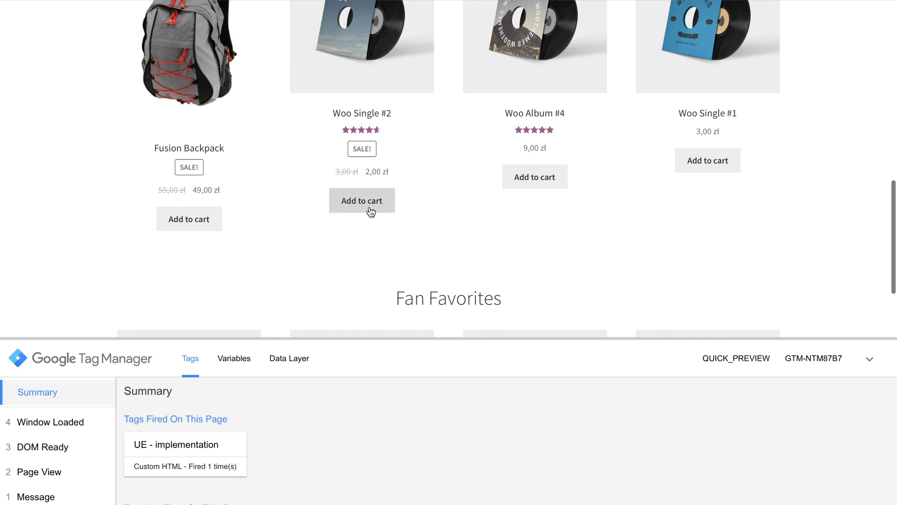
left_click(369, 209)
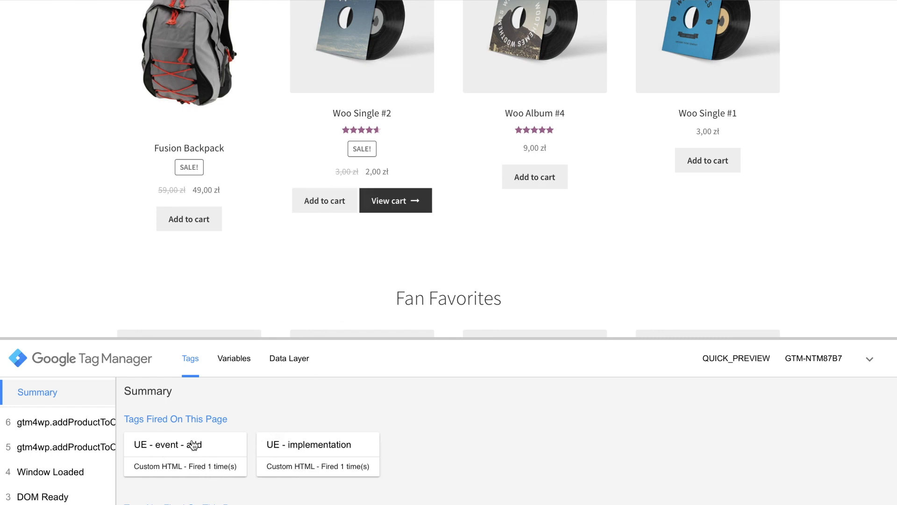
left_click(171, 470)
scroll(313, 458, "down", 2)
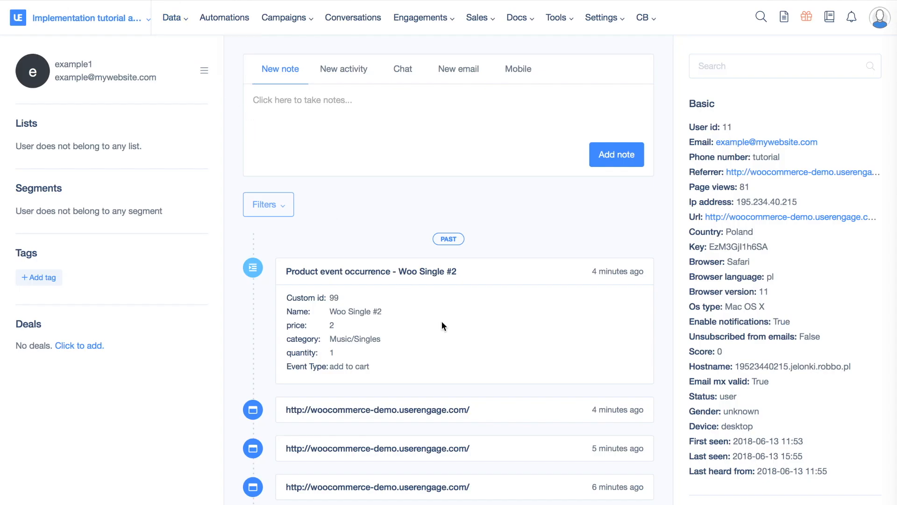
- Refresh the example user's profile in UserEngage and examine the attributes of the latest product event for Woo Single #2
key("super+r")
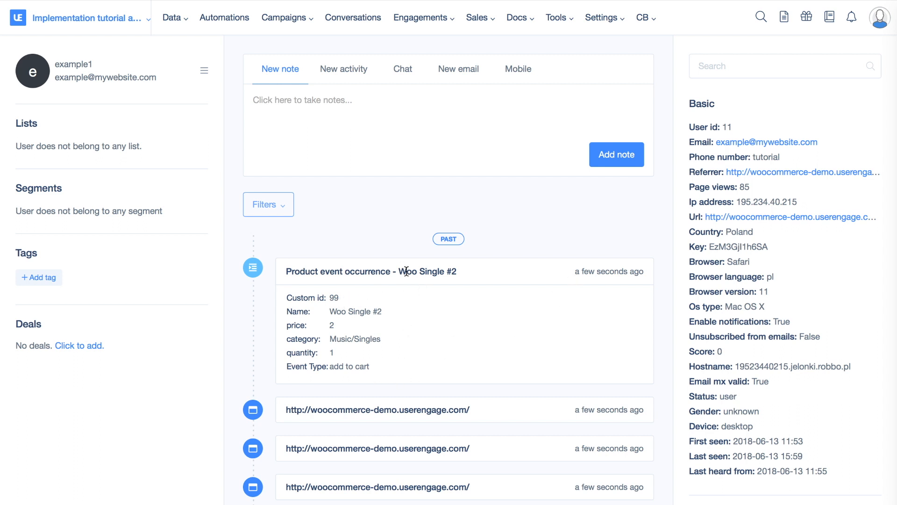
left_click_drag(399, 270, 379, 268)
left_click(449, 271)
left_click(375, 269)
left_click_drag(287, 295, 378, 367)
left_click(379, 368)
- Switch back to the Google Tag Manager workspace and open the UE - event - add to cart tag
left_click(80, 0)
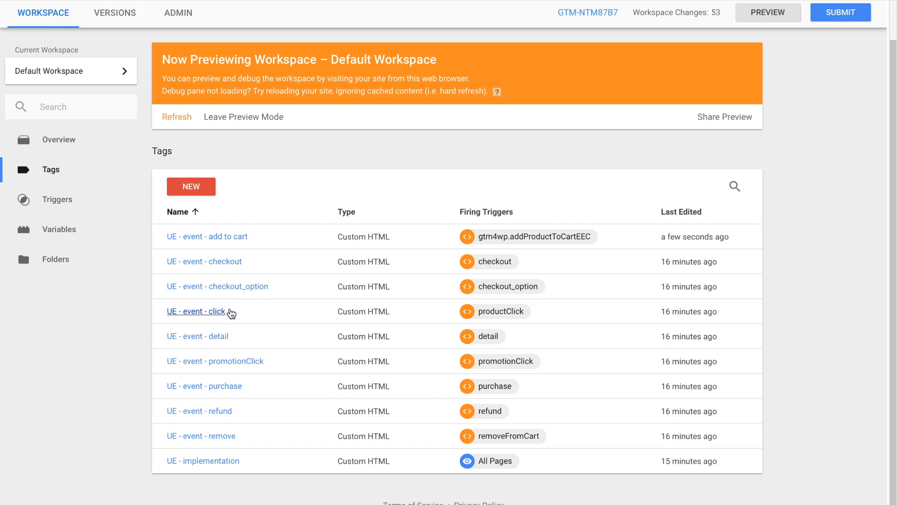
left_click(244, 236)
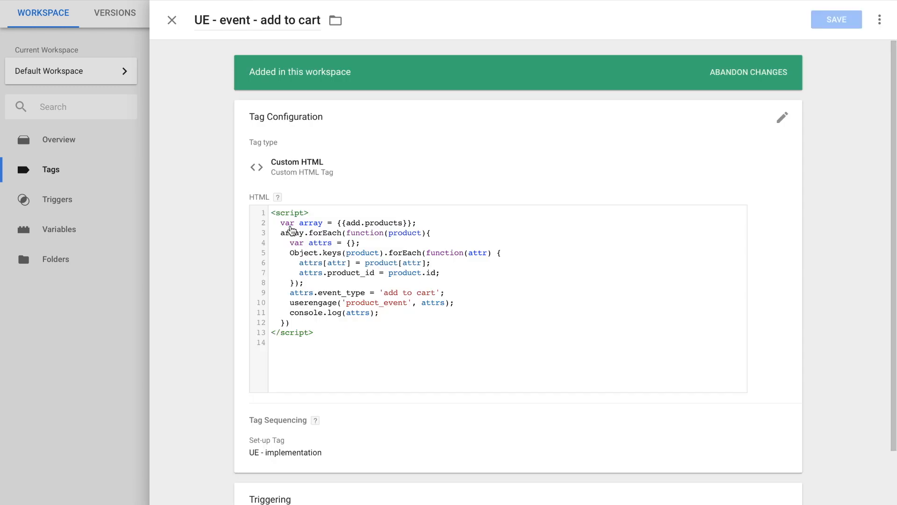